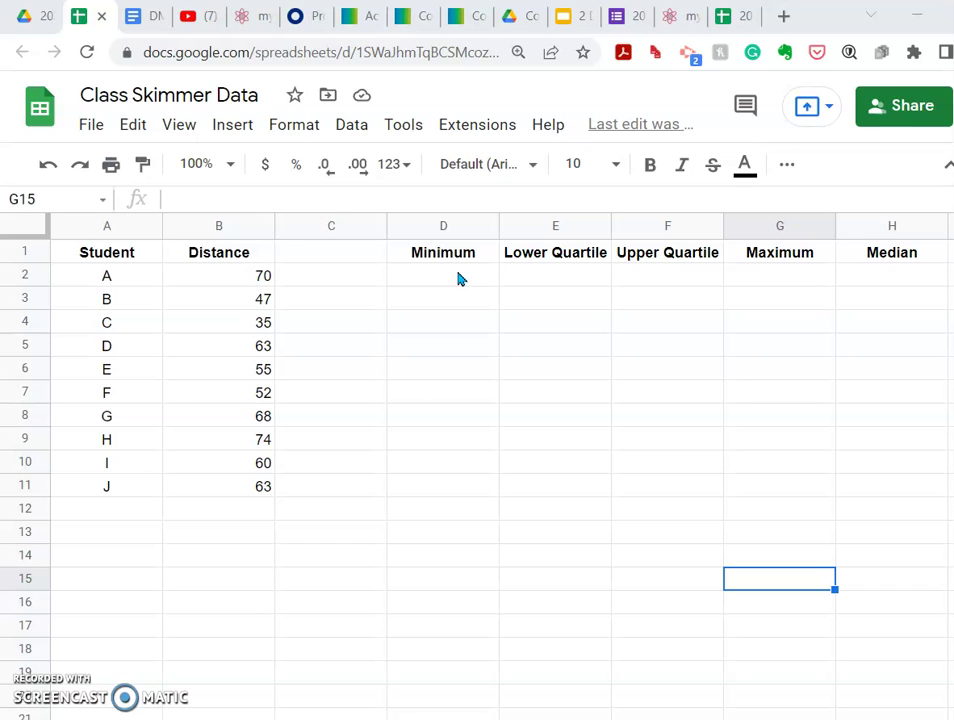
Step: Calculate the minimum distance in cell D2 with the formula =MIN(B2:B11)
{"action": "left_click", "coordinate": [459, 277]}
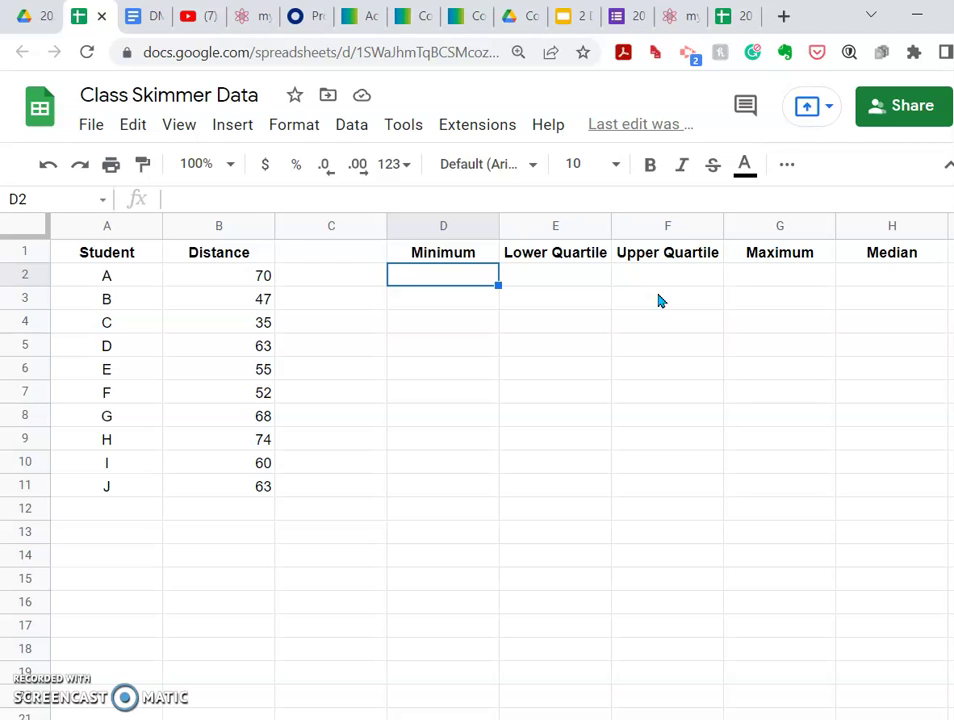
{"action": "type", "text": "="}
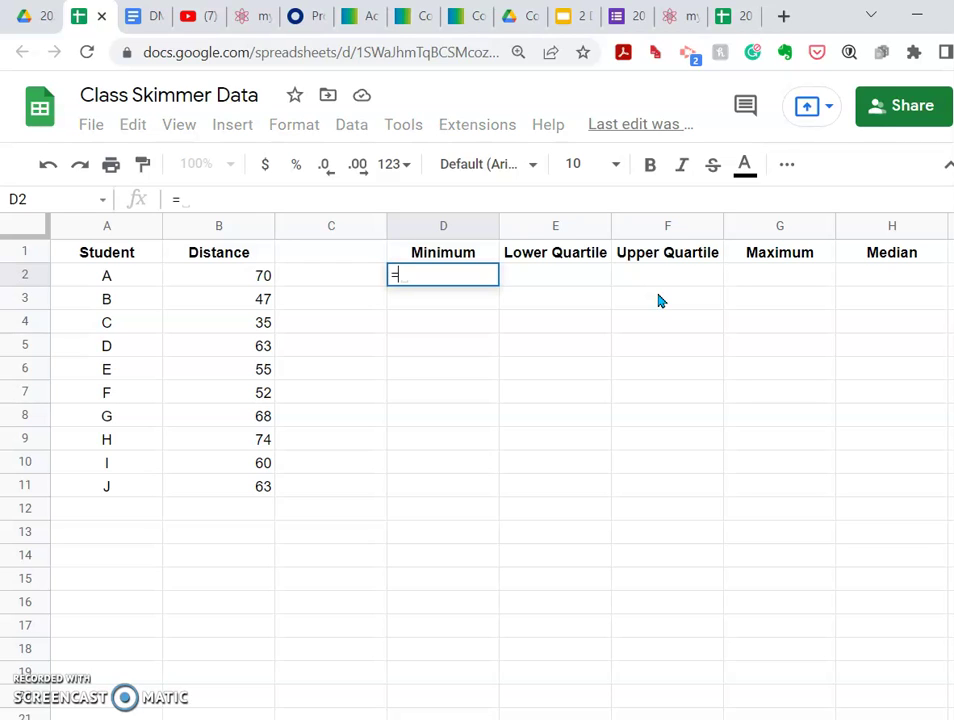
{"action": "type", "text": "mim"}
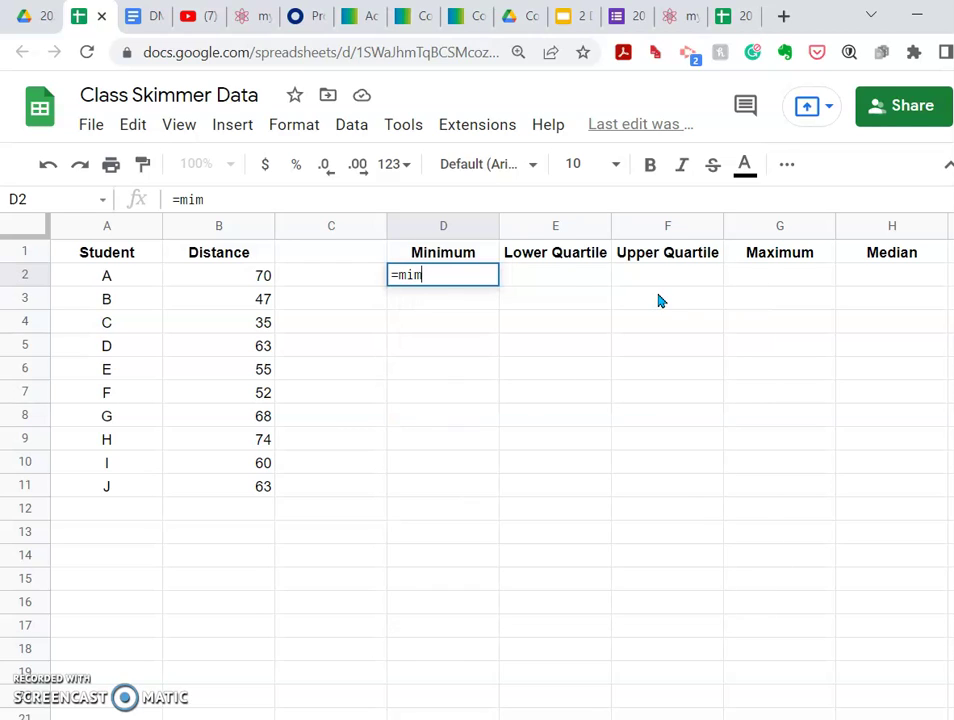
{"action": "key", "text": "BackSpace"}
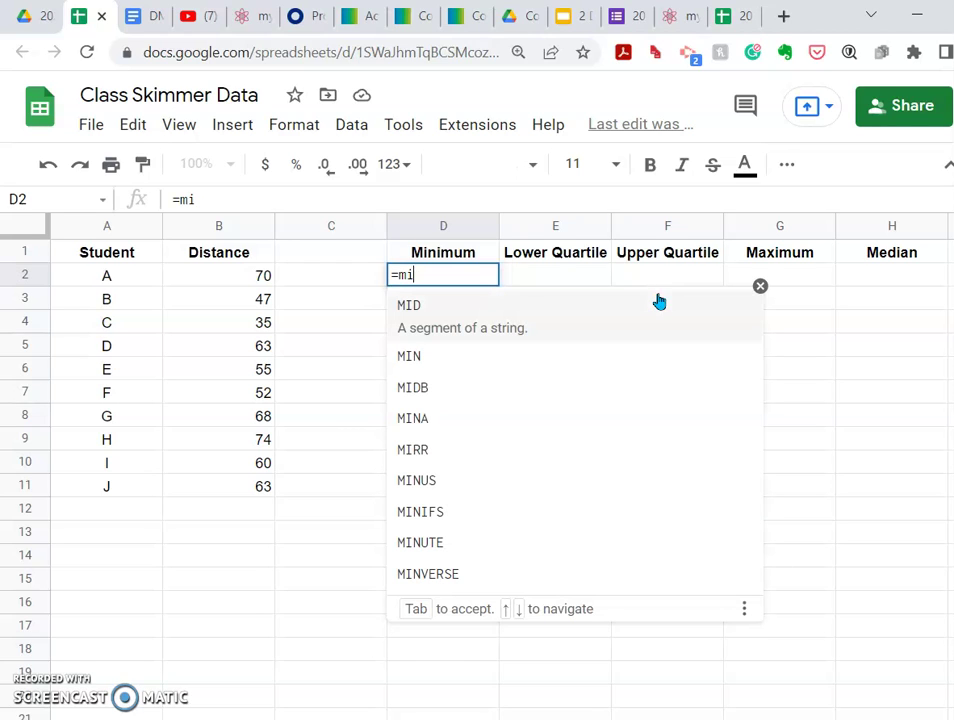
{"action": "type", "text": "n"}
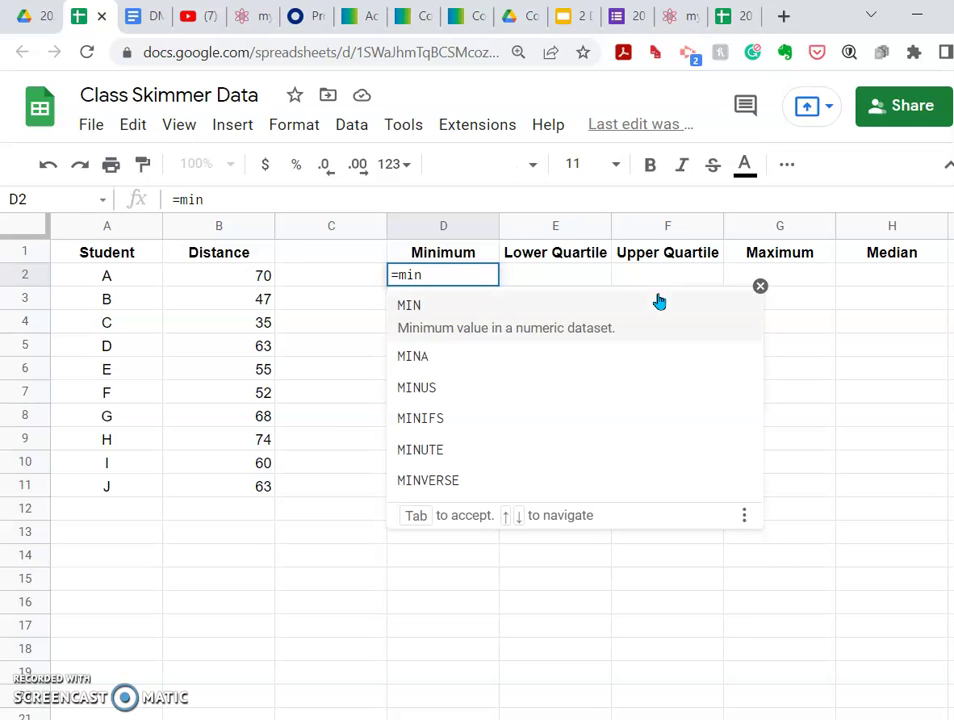
{"action": "left_click", "coordinate": [515, 315]}
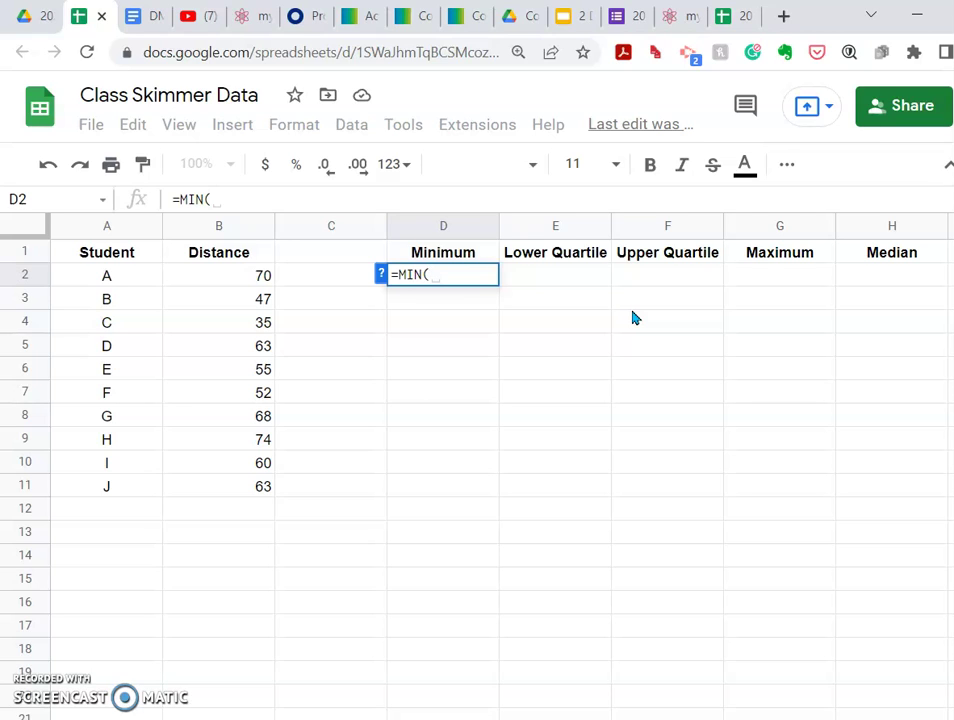
{"action": "type", "text": "b2"}
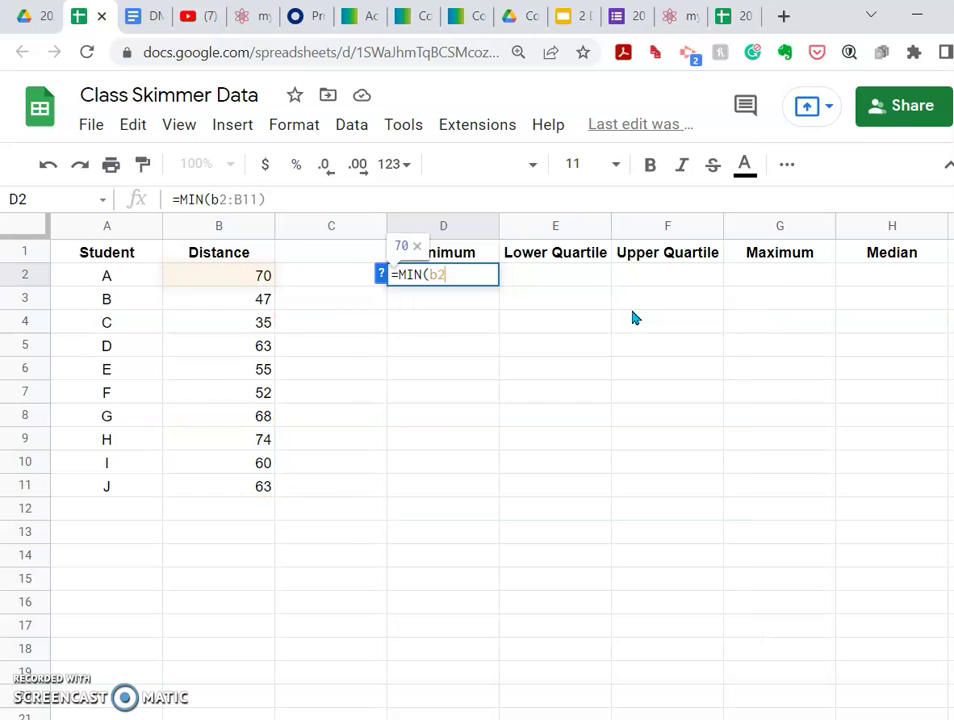
{"action": "type", "text": ":"}
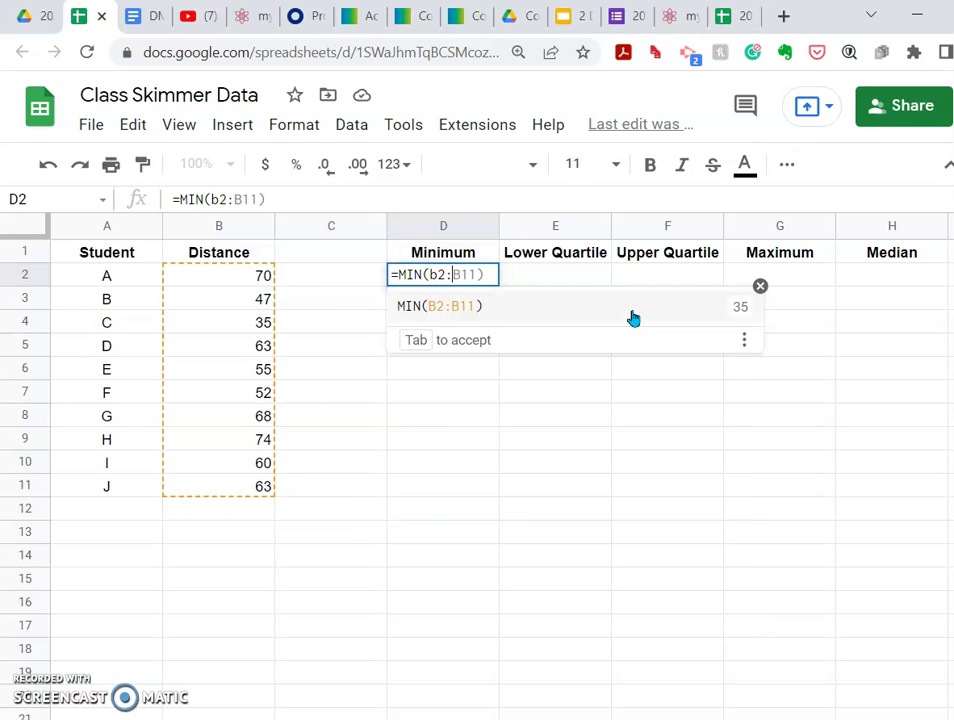
{"action": "type", "text": "b11"}
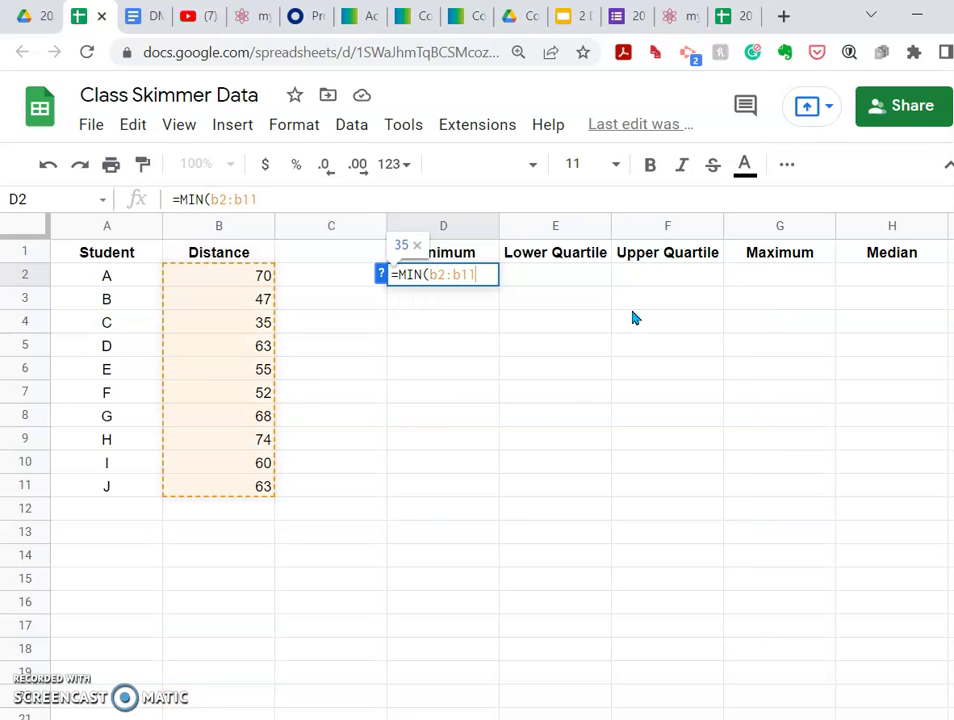
{"action": "type", "text": ")"}
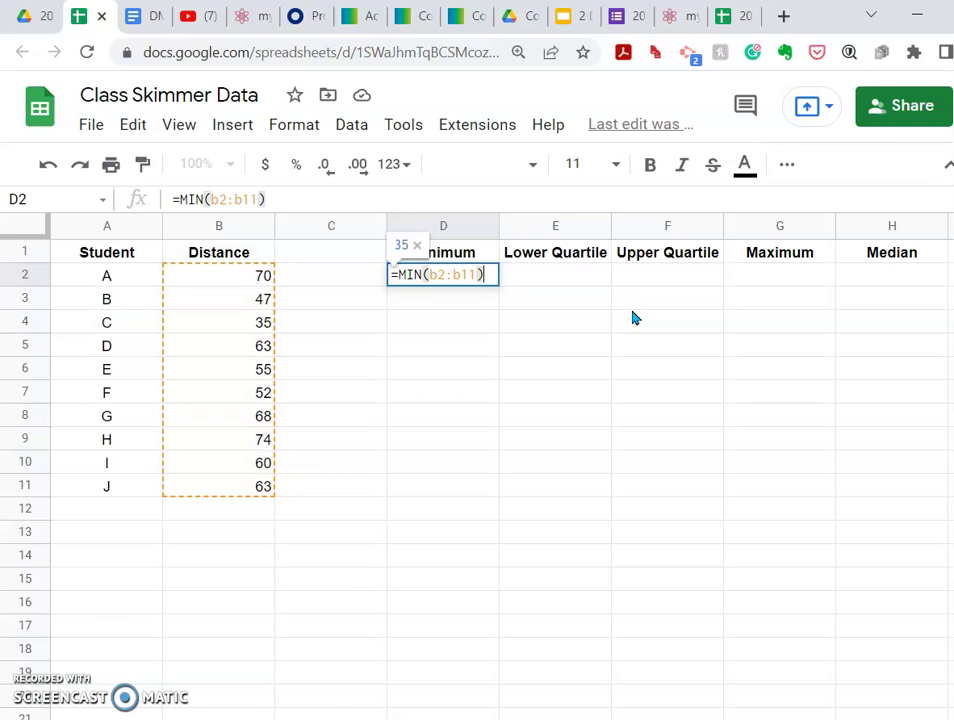
{"action": "key", "text": "Return"}
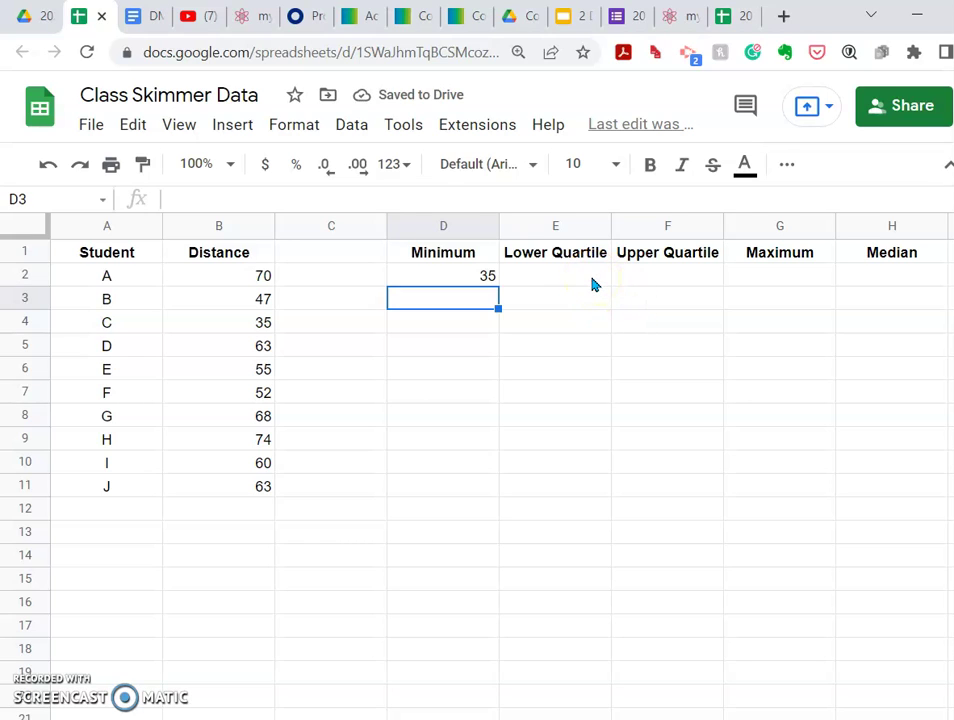
Step: Calculate the lower quartile of the distances in cell E2 with the formula =QUARTILE(B2:B11,1)
{"action": "left_click", "coordinate": [591, 279]}
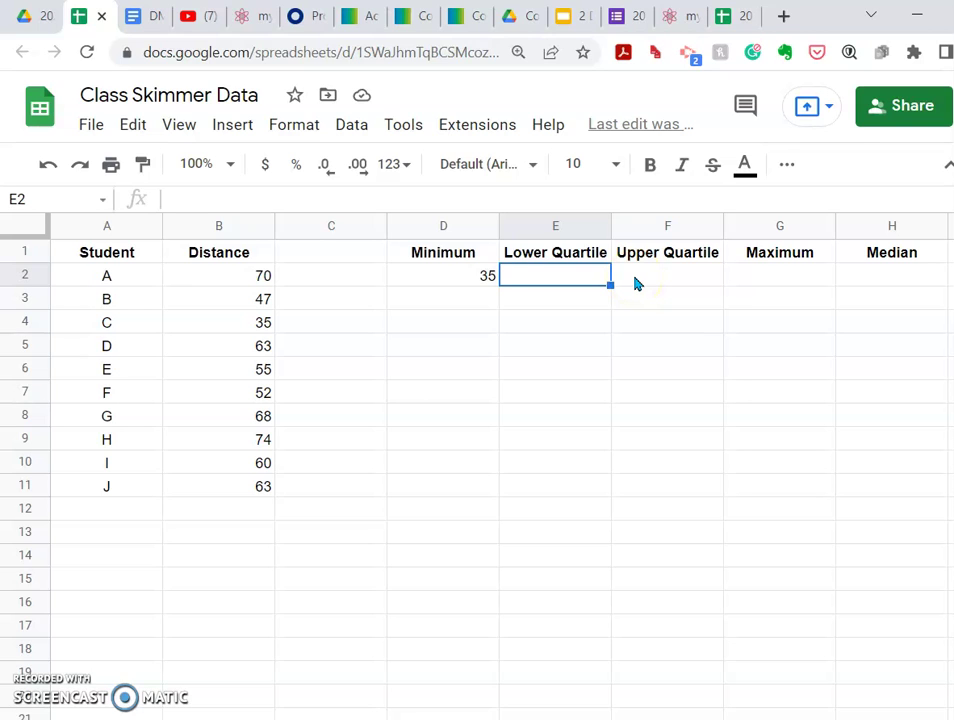
{"action": "type", "text": "=quar"}
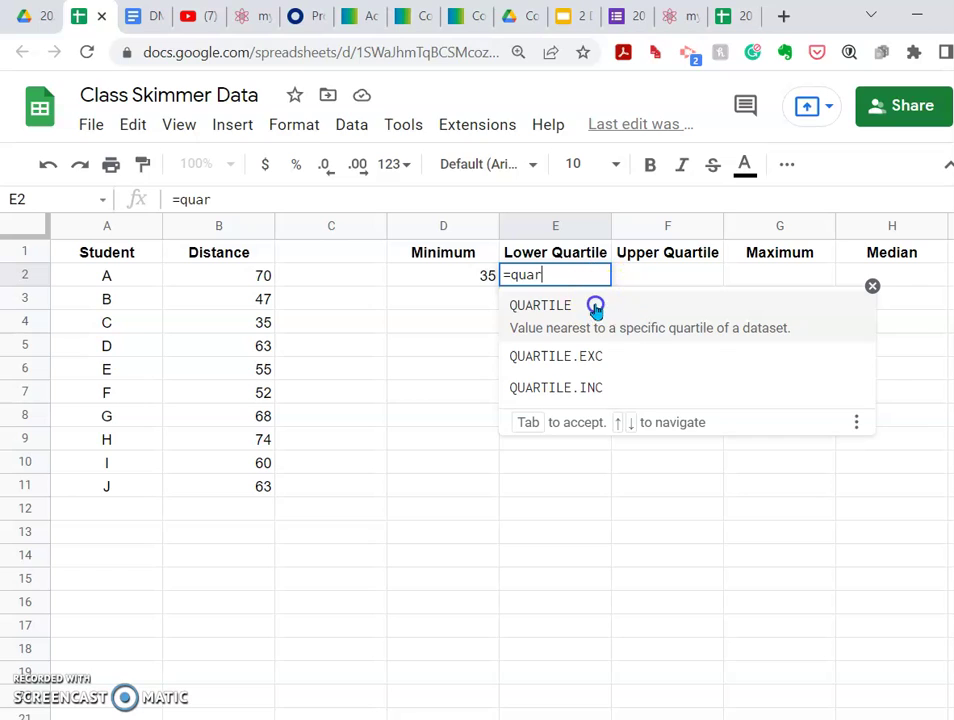
{"action": "left_click", "coordinate": [596, 307]}
{"action": "type", "text": "b2"}
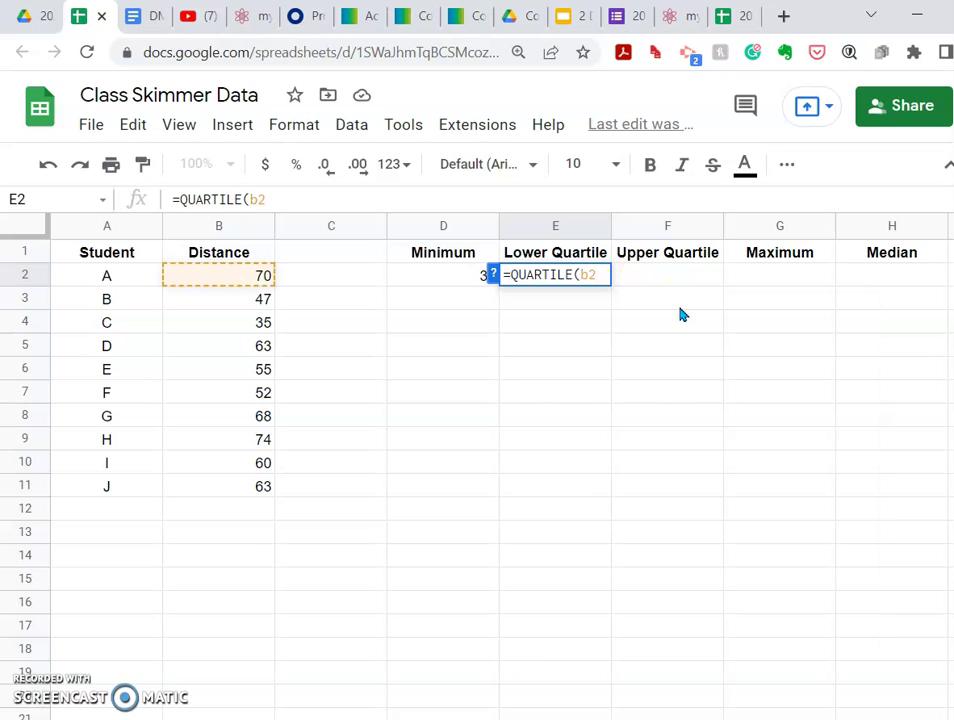
{"action": "type", "text": ":b11"}
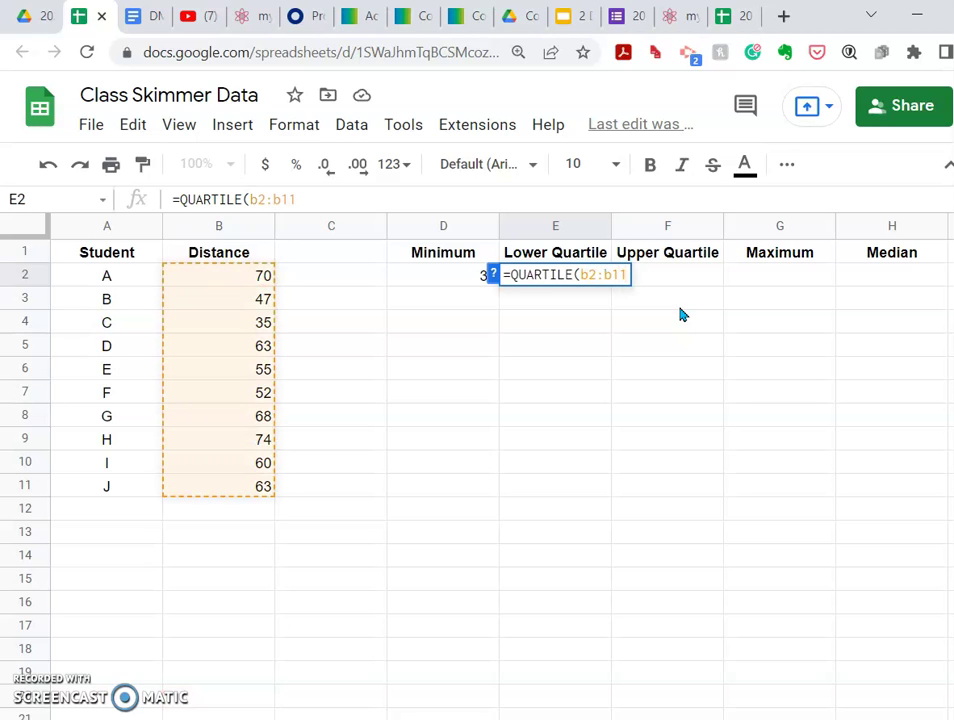
{"action": "type", "text": ","}
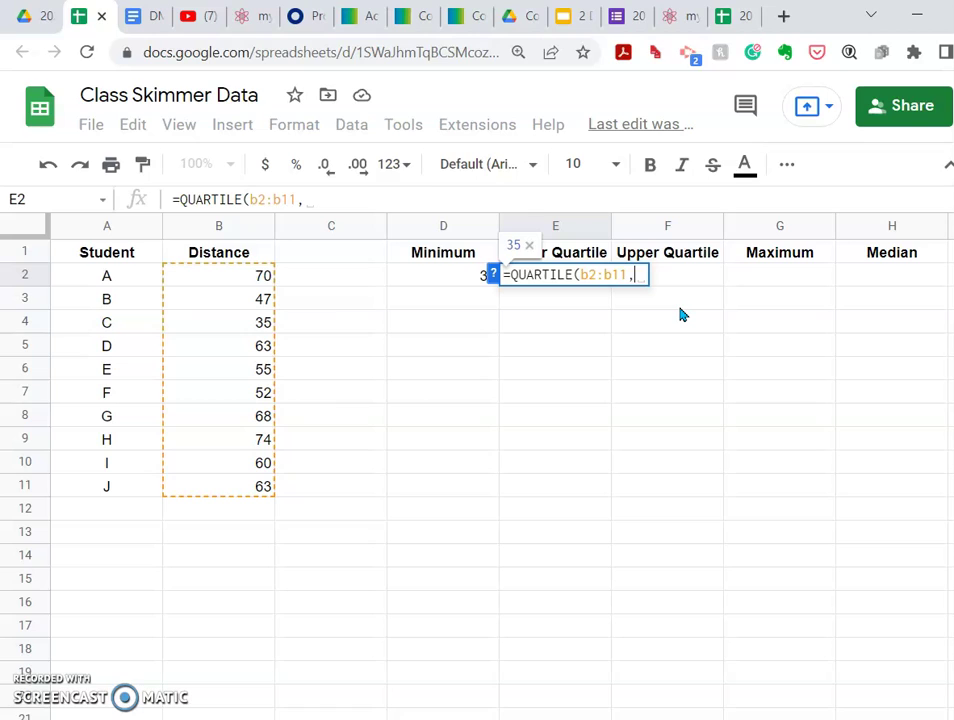
{"action": "type", "text": "1"}
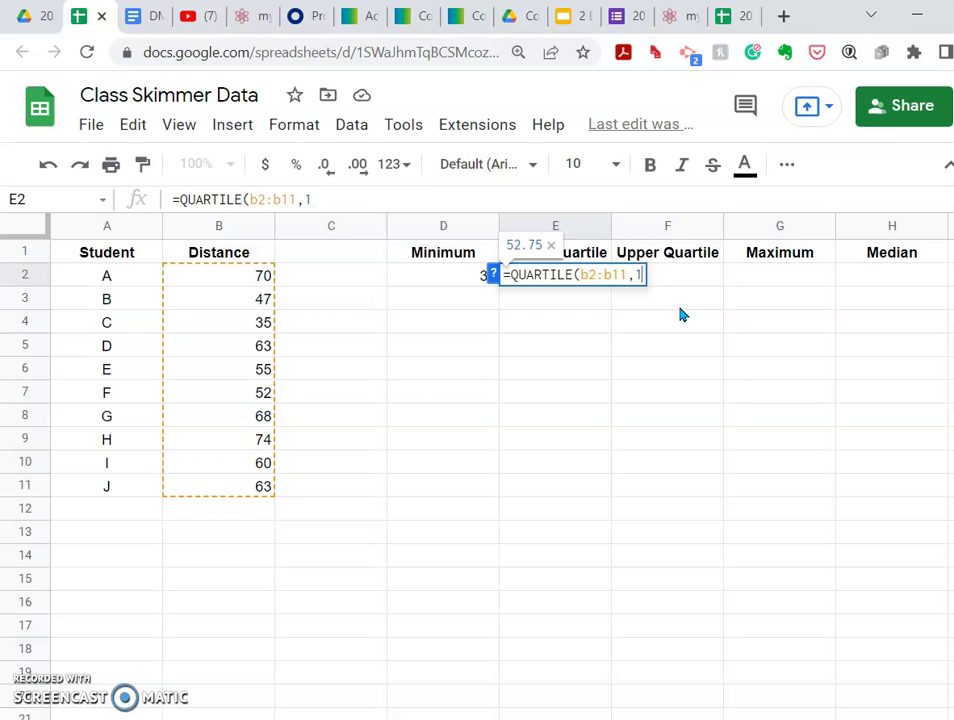
{"action": "type", "text": ")"}
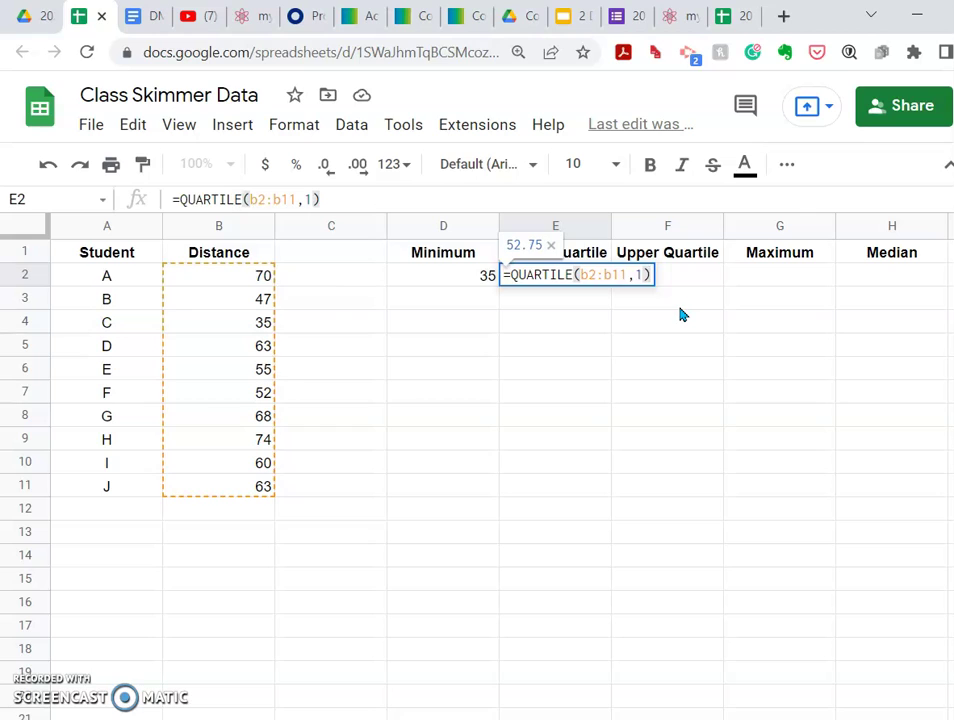
{"action": "key", "text": "Return"}
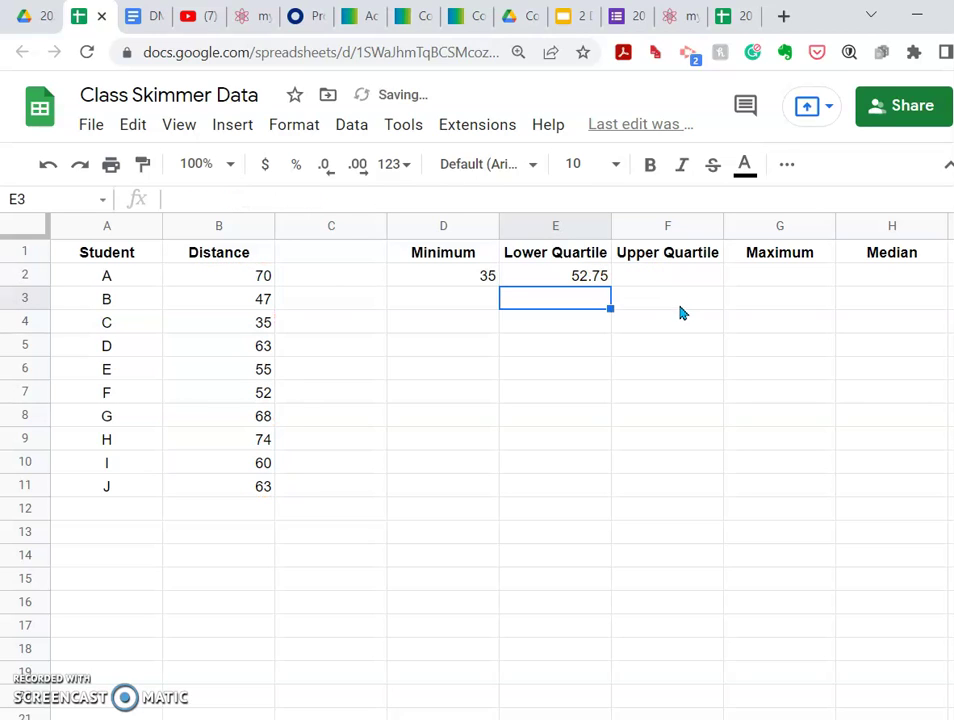
Step: Calculate the upper quartile of the distances in cell F2 with the formula =QUARTILE(B2:B11,3)
{"action": "left_click", "coordinate": [684, 278]}
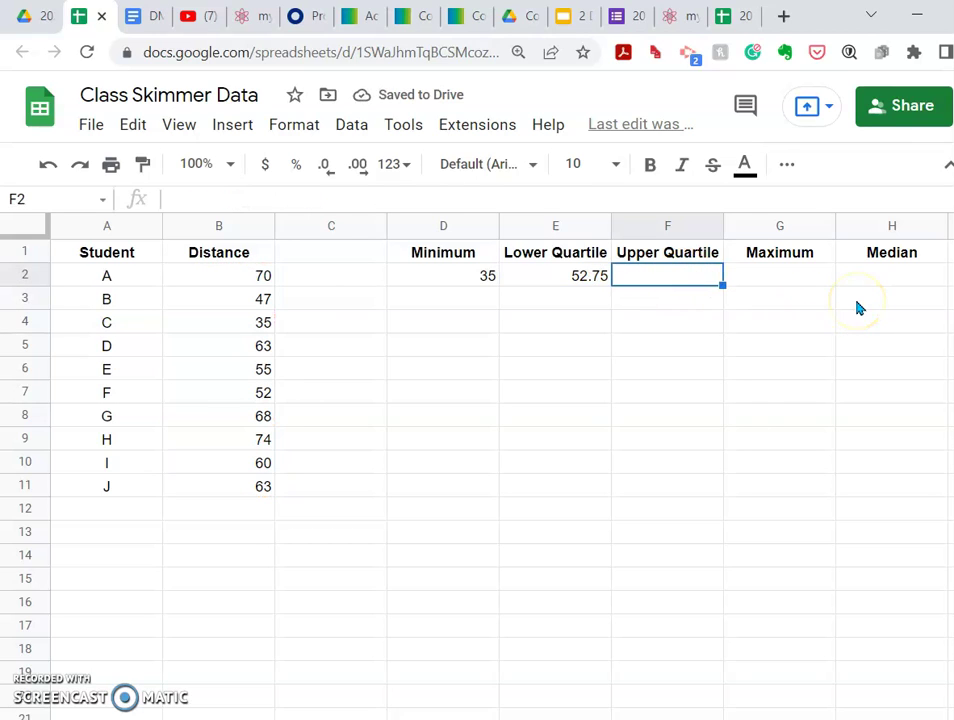
{"action": "type", "text": "="}
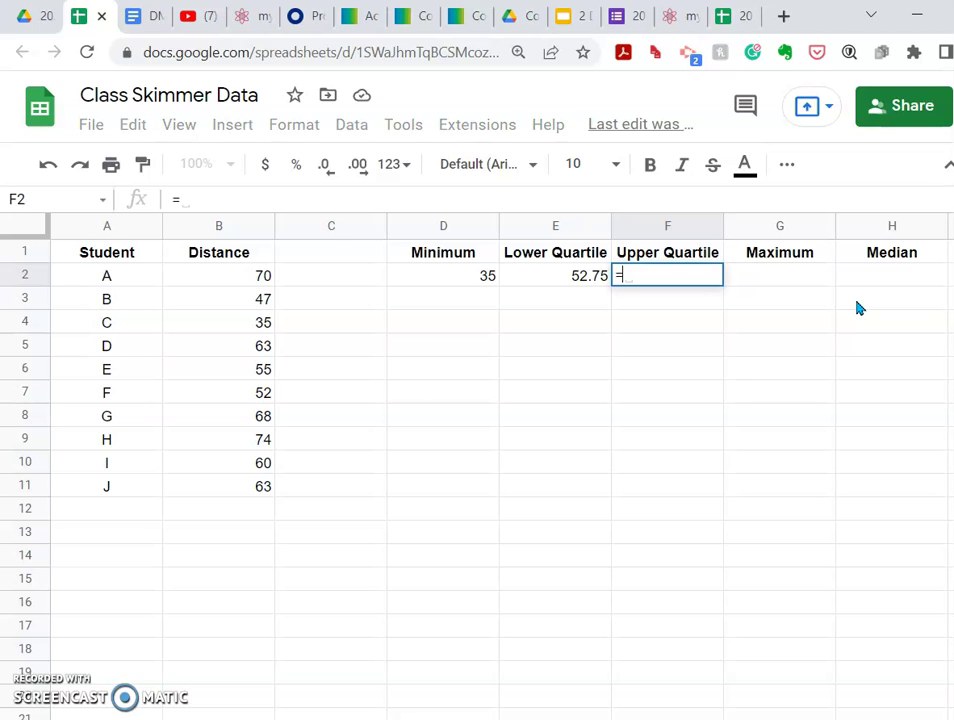
{"action": "type", "text": "qu"}
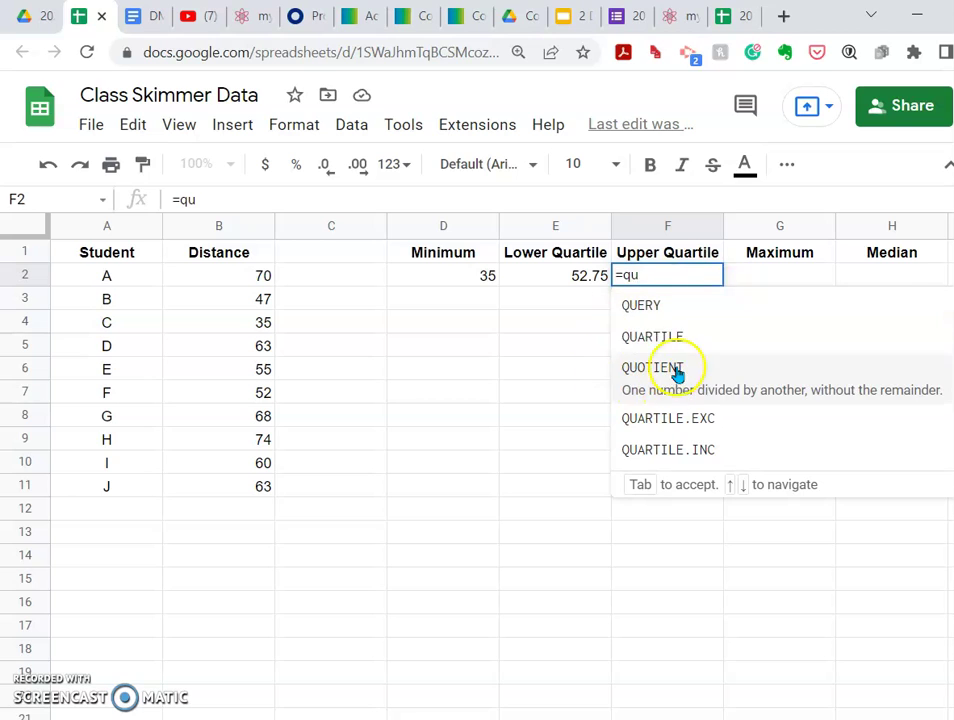
{"action": "left_click", "coordinate": [692, 352]}
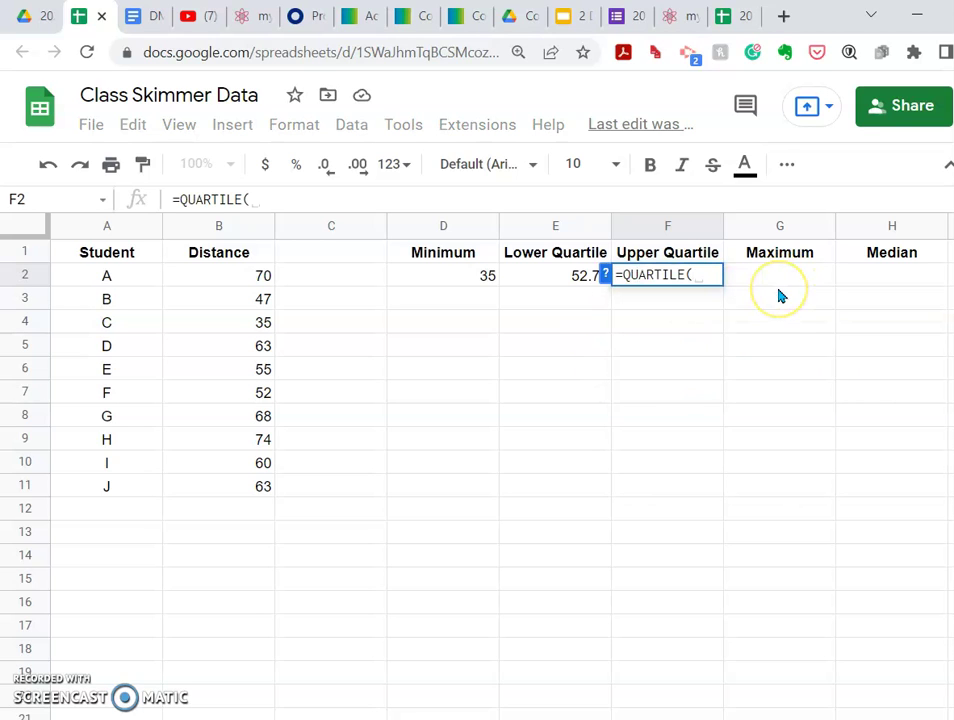
{"action": "type", "text": "b2"}
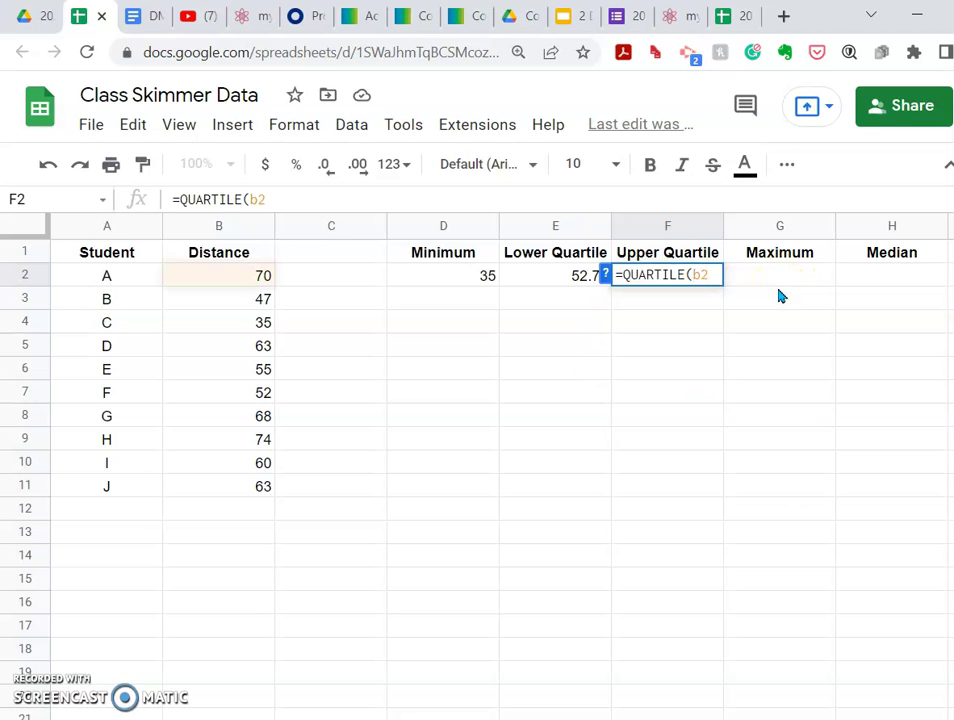
{"action": "type", "text": ":b11"}
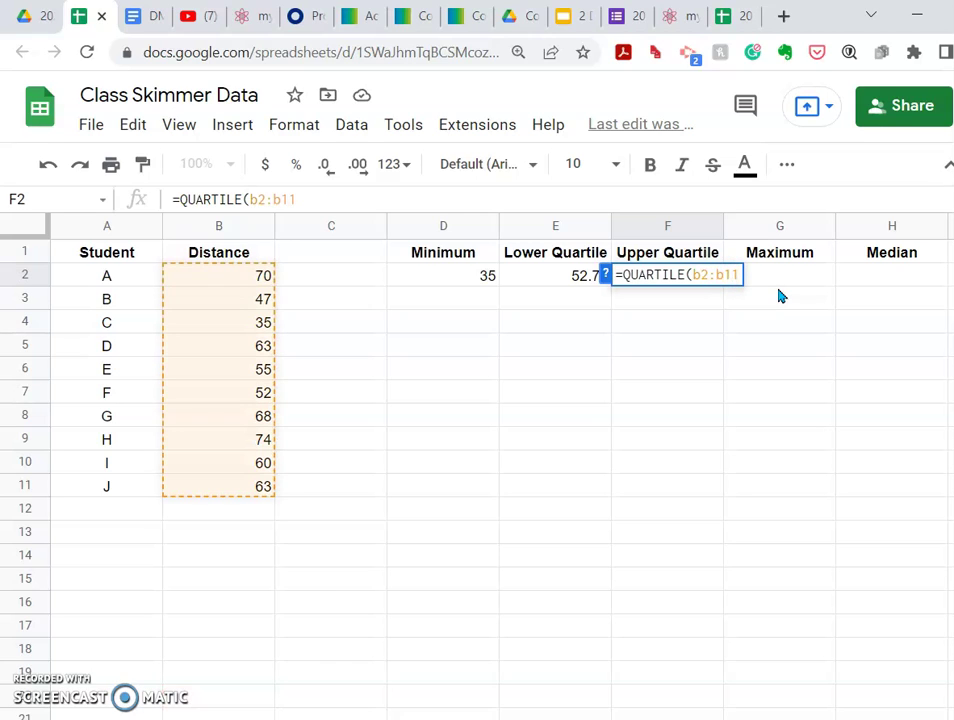
{"action": "type", "text": ","}
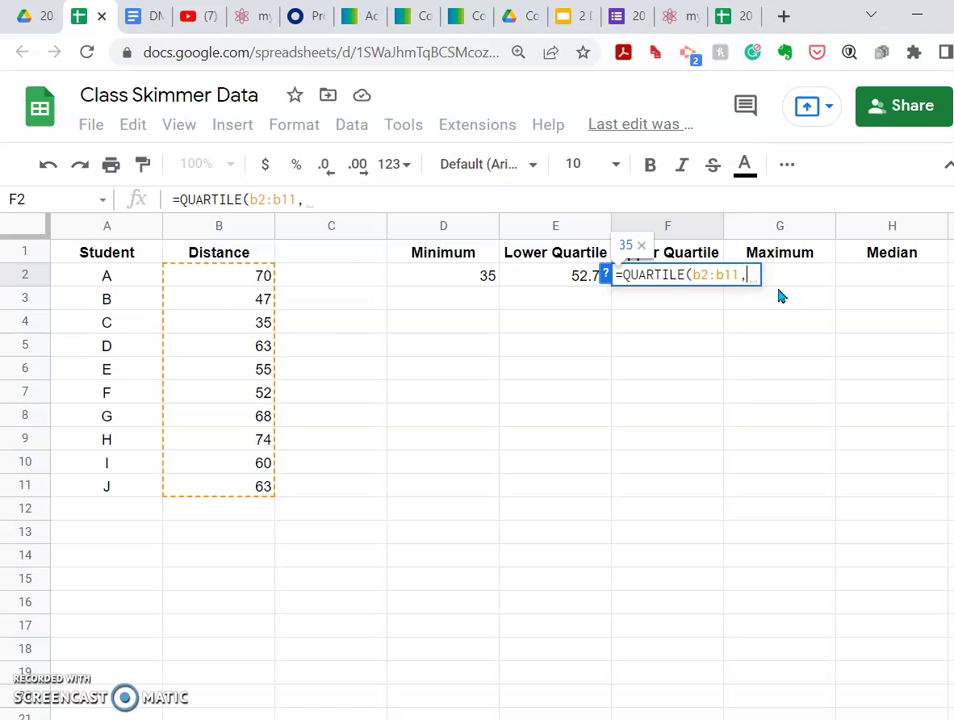
{"action": "type", "text": "3"}
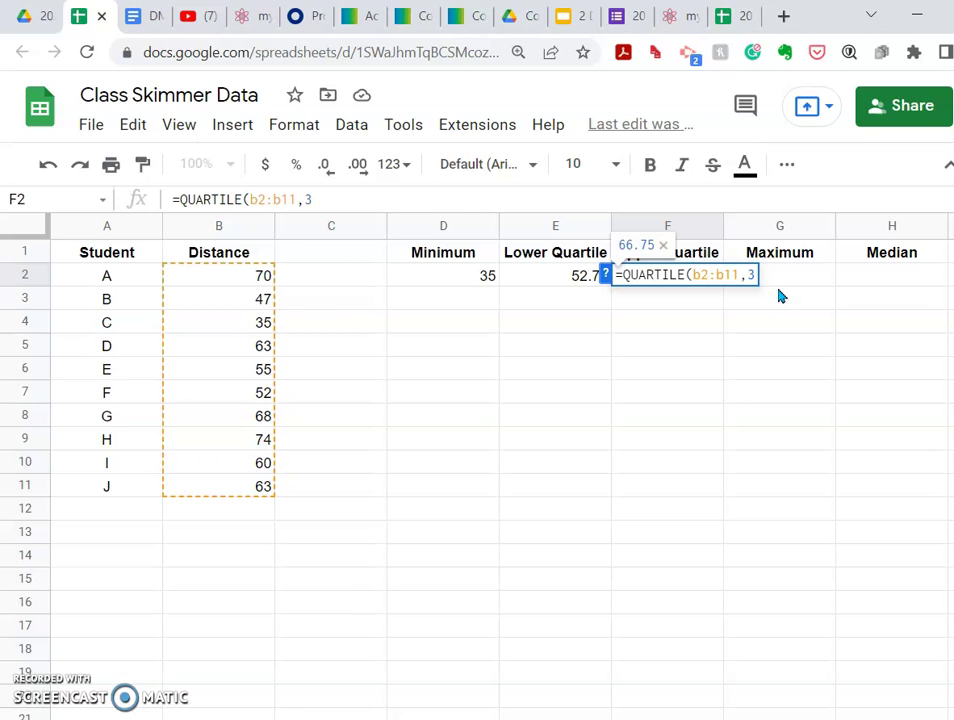
{"action": "type", "text": ")"}
{"action": "key", "text": "Return"}
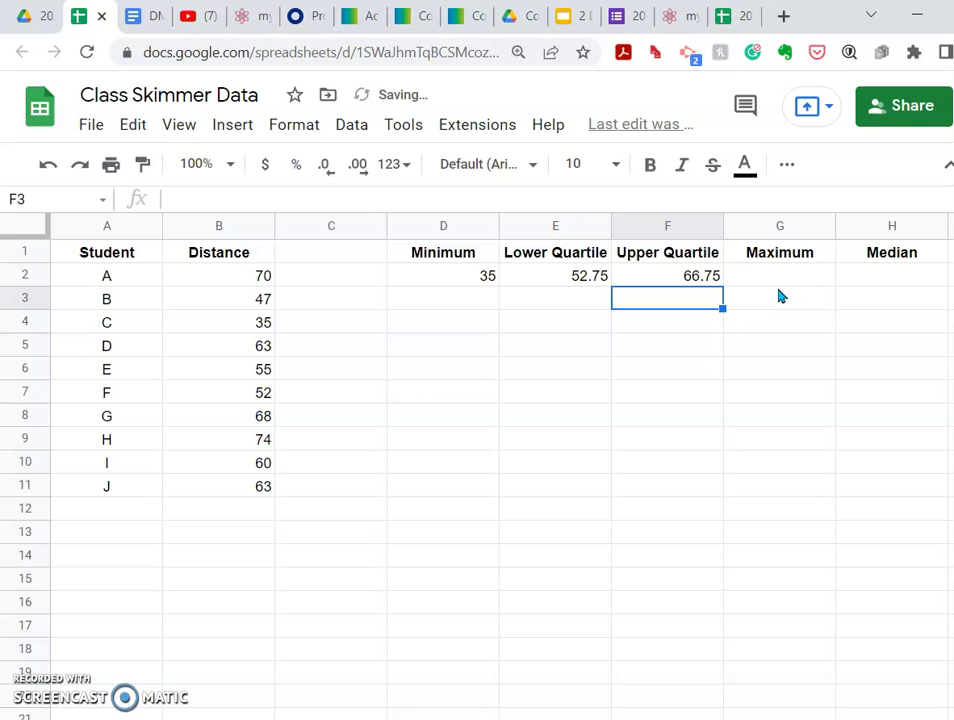
Step: Calculate the maximum distance in cell G2 with the formula =MAX(B2:B11)
{"action": "left_click", "coordinate": [794, 273]}
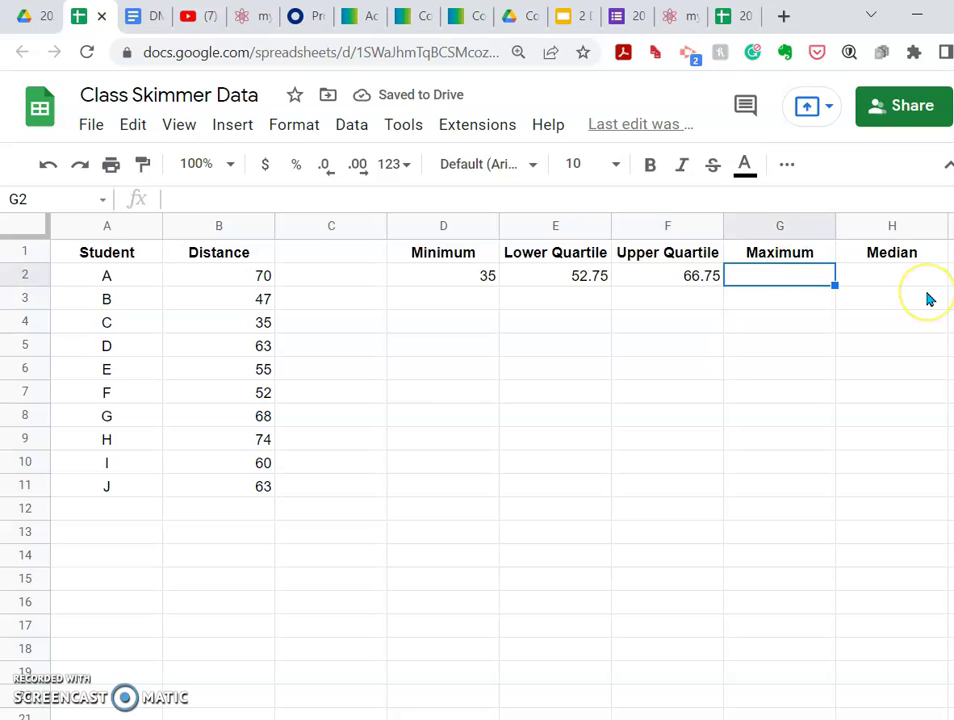
{"action": "type", "text": "=max"}
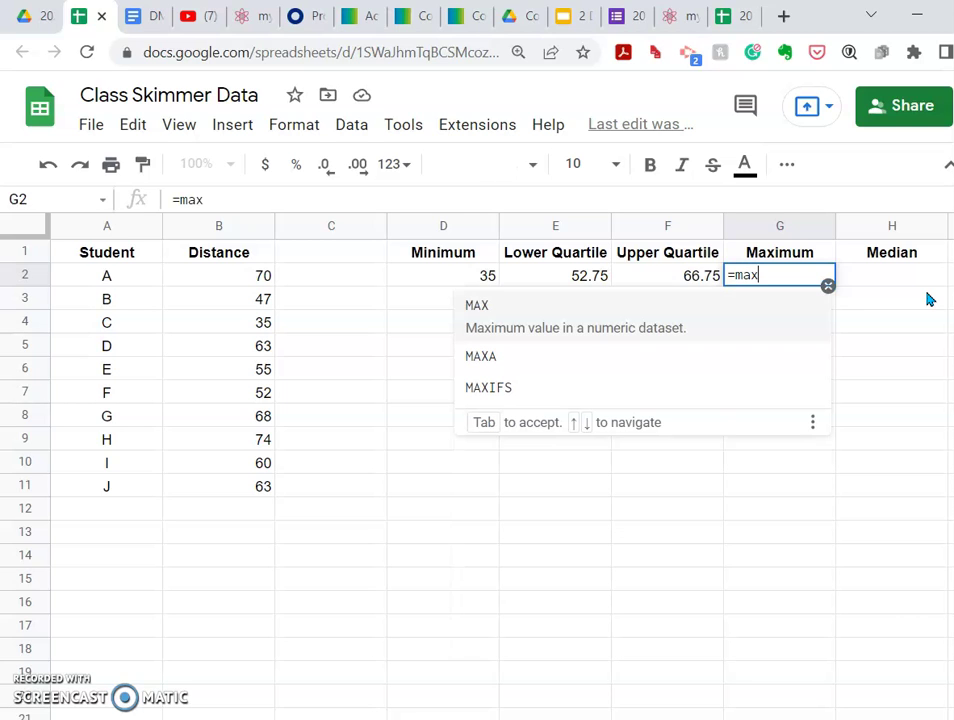
{"action": "left_click", "coordinate": [630, 322]}
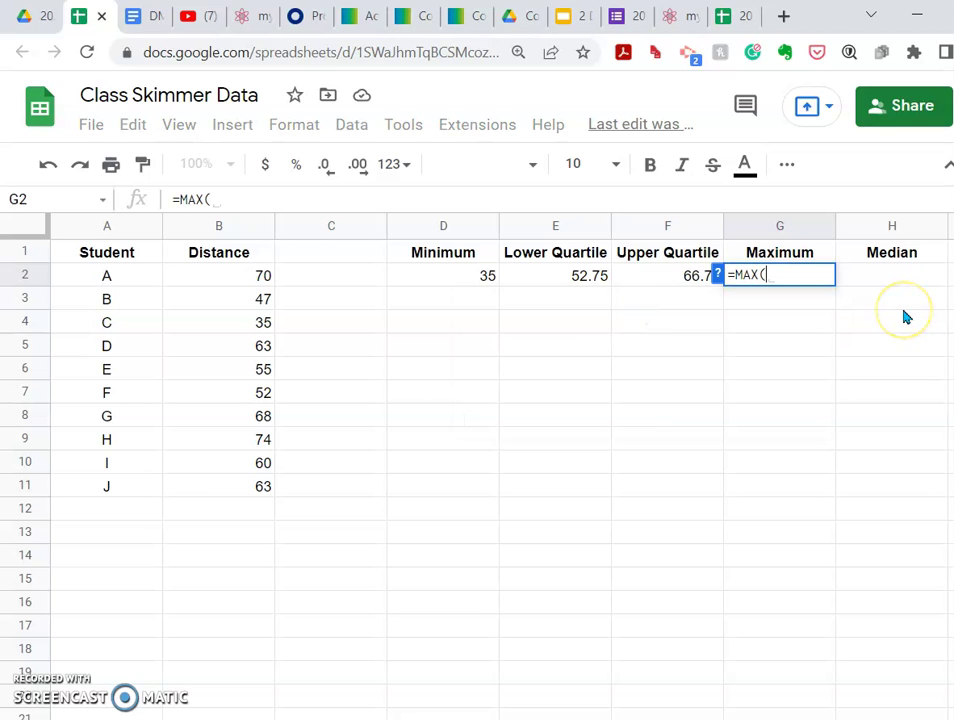
{"action": "type", "text": "b2"}
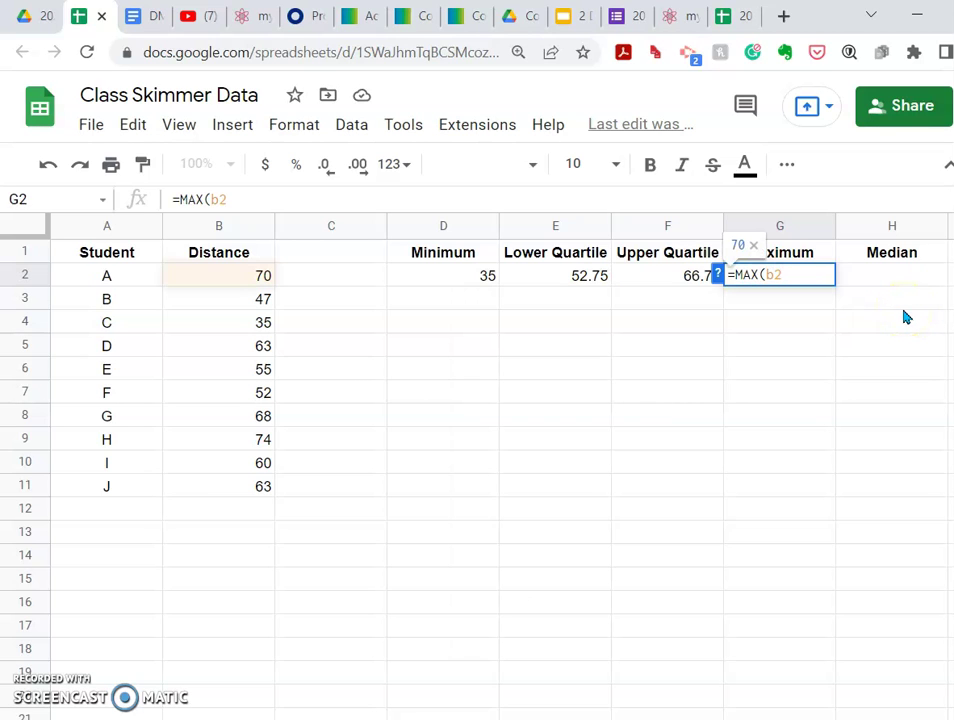
{"action": "type", "text": ":b11"}
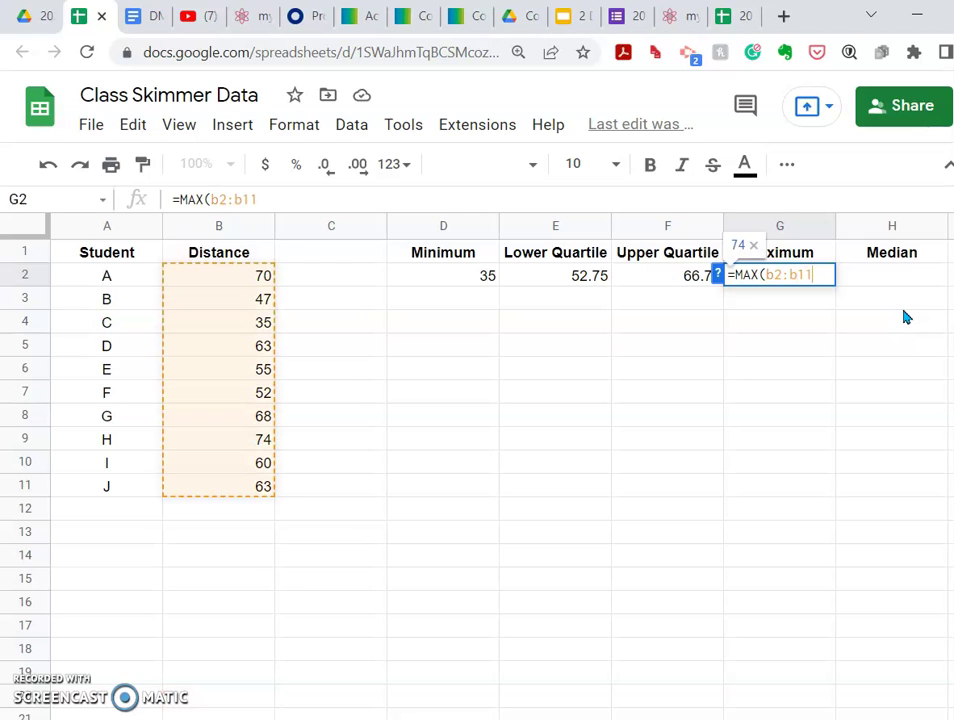
{"action": "type", "text": ")"}
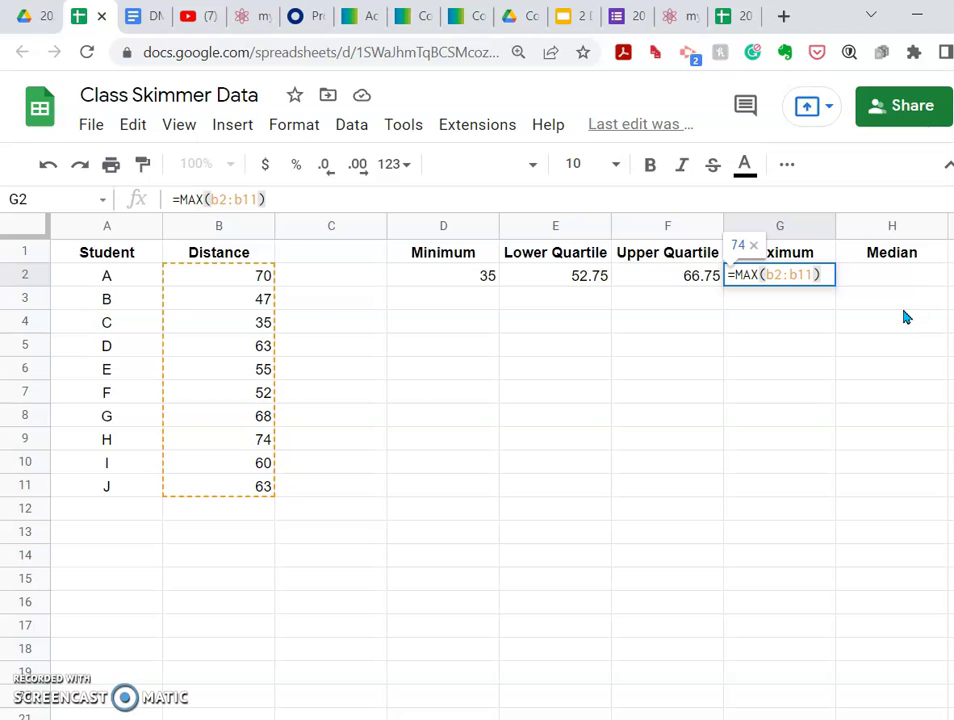
{"action": "key", "text": "Return"}
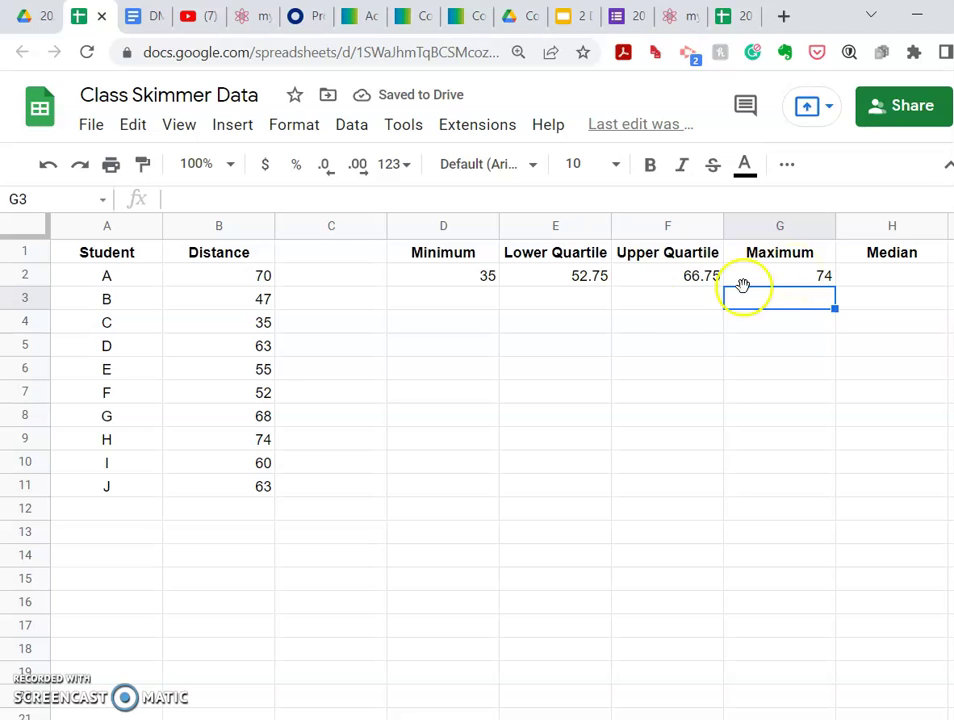
{"action": "left_click", "coordinate": [268, 442]}
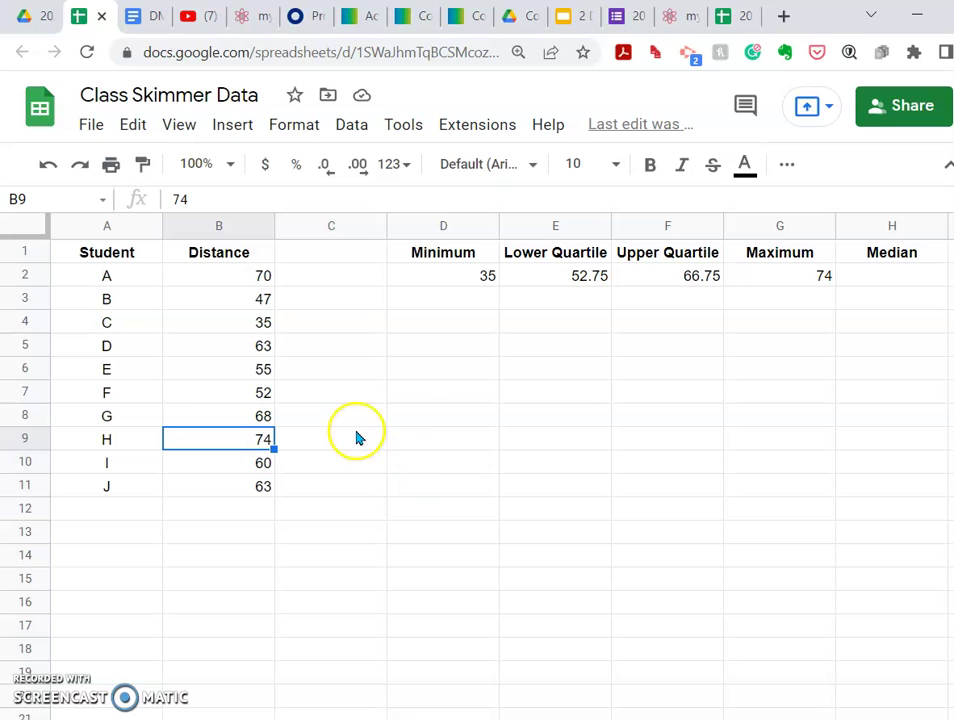
{"action": "left_click", "coordinate": [461, 279]}
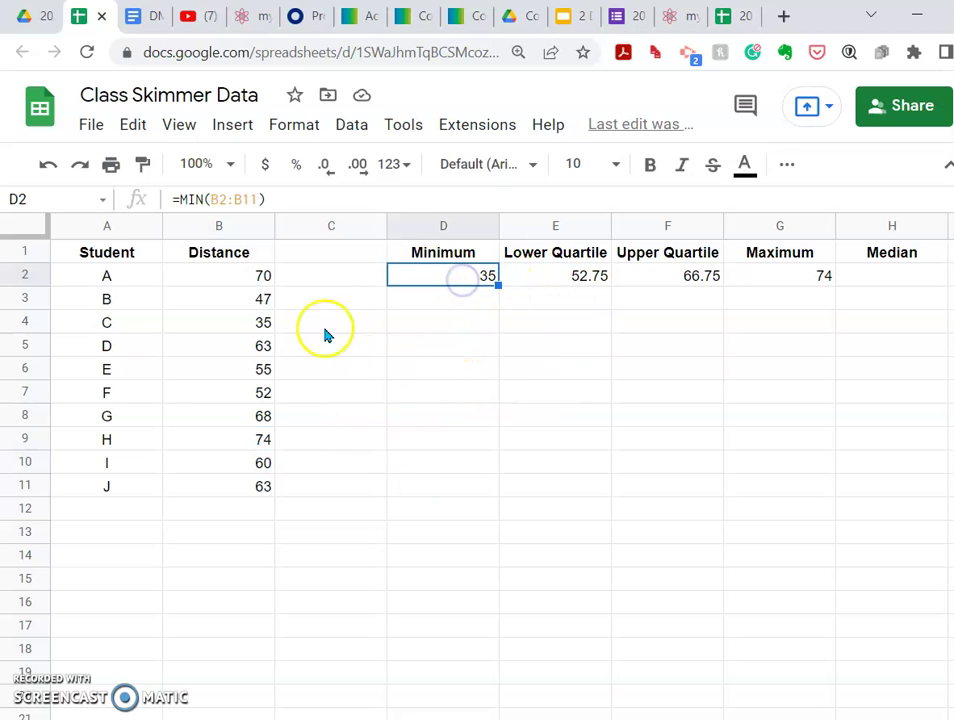
{"action": "left_click", "coordinate": [266, 325]}
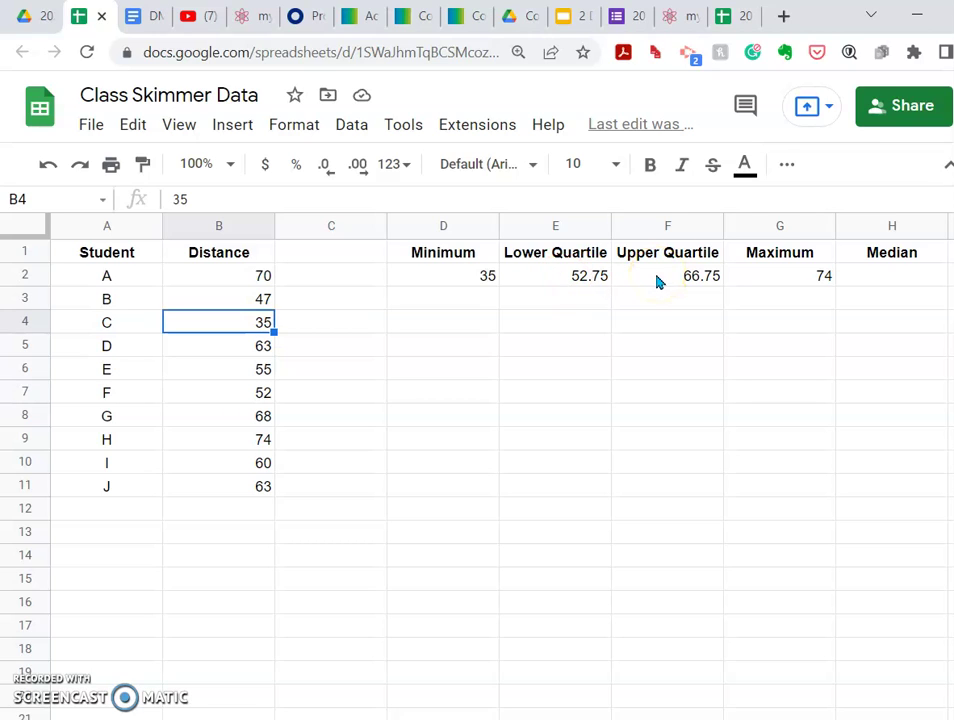
Step: Fill the Median cell H2 with the formula =AVERAGE(B2:B11)
{"action": "left_click", "coordinate": [873, 281]}
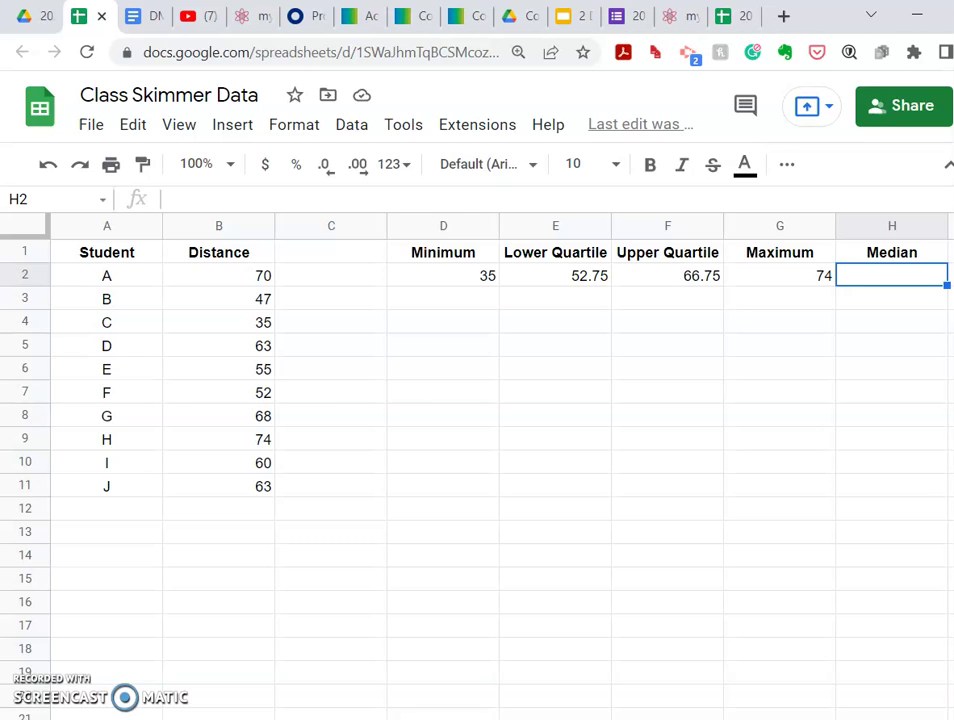
{"action": "type", "text": "="}
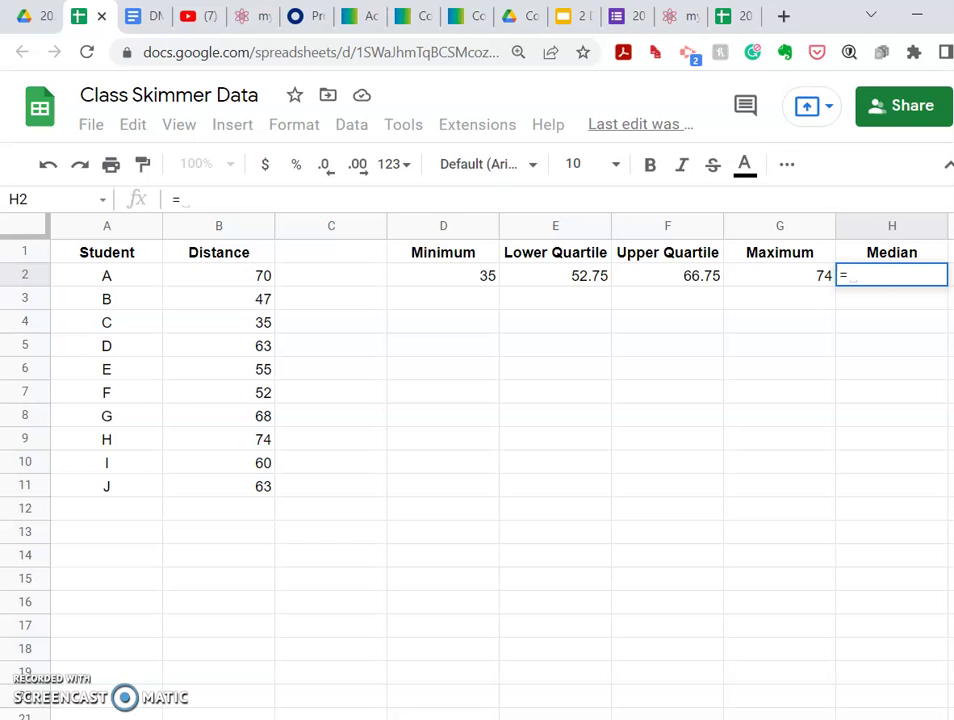
{"action": "type", "text": "ave"}
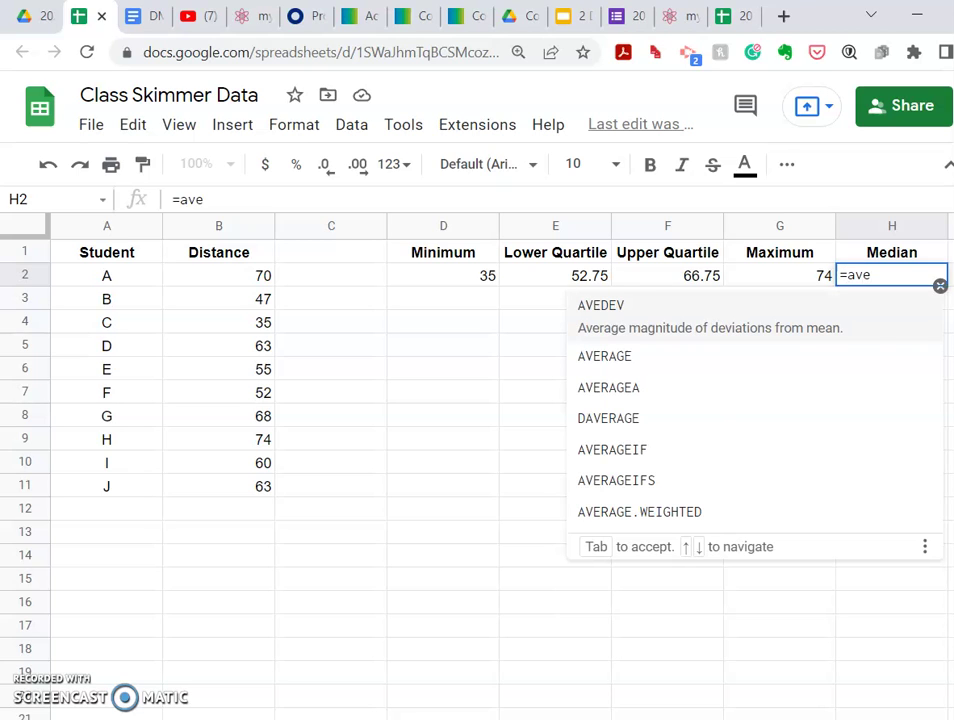
{"action": "left_click", "coordinate": [623, 341]}
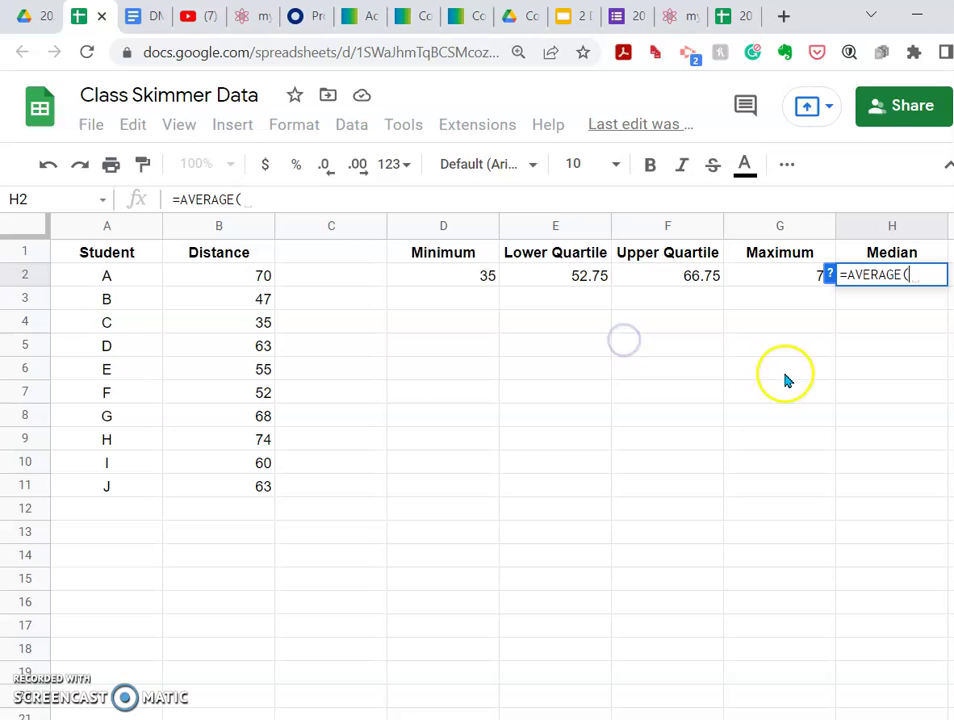
{"action": "type", "text": "b2"}
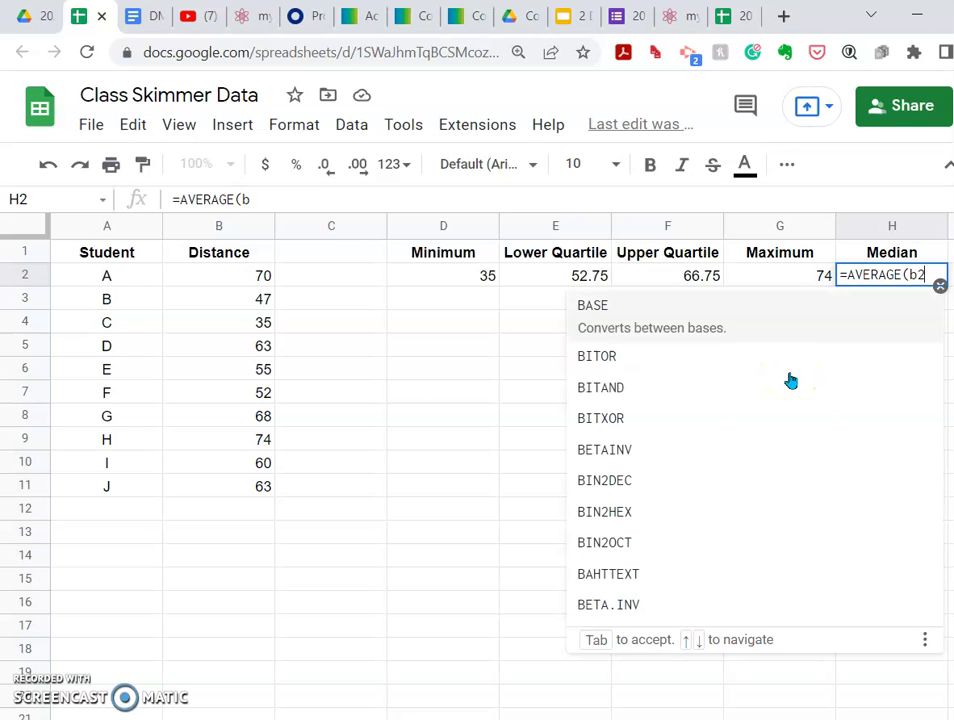
{"action": "type", "text": ":b11"}
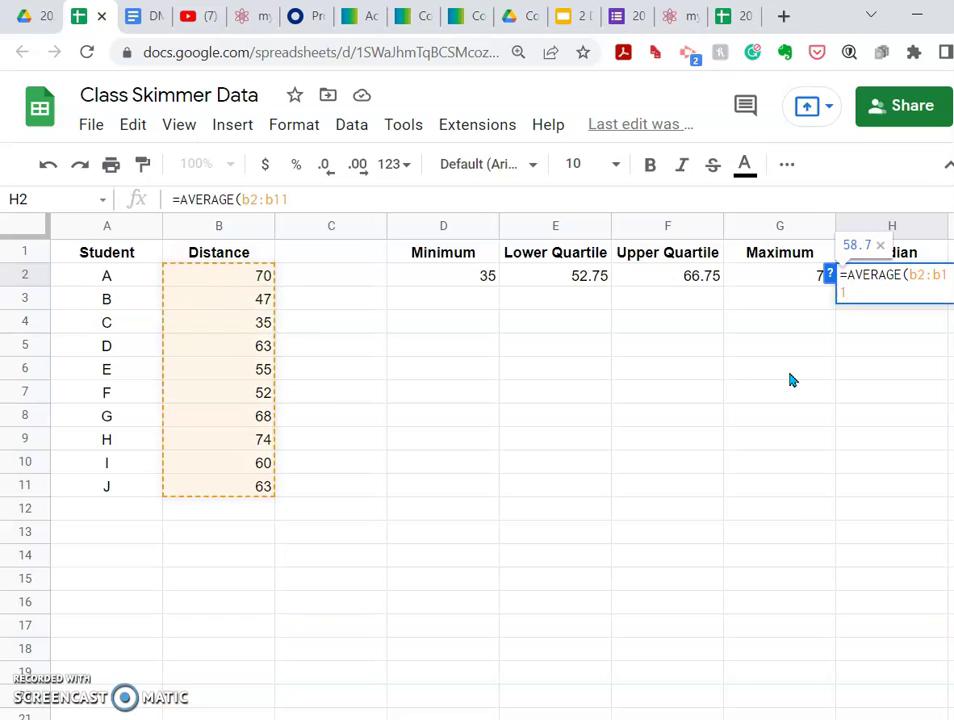
{"action": "type", "text": ")"}
{"action": "key", "text": "Return"}
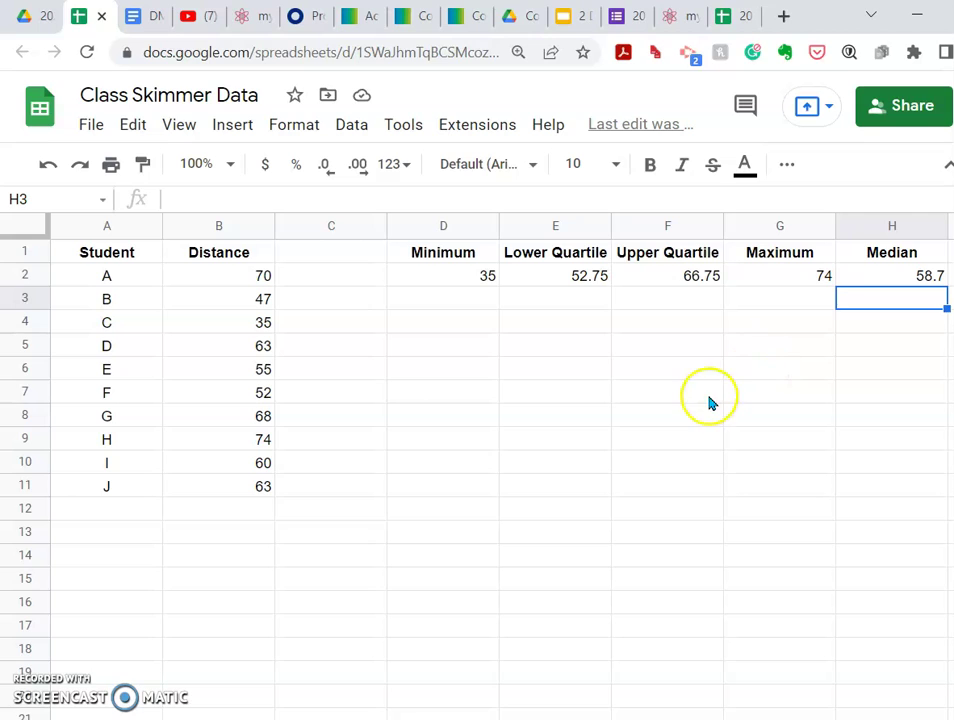
Step: Label the statistics row by entering "Class Skimmer Data" in cell C2
{"action": "left_click", "coordinate": [351, 279]}
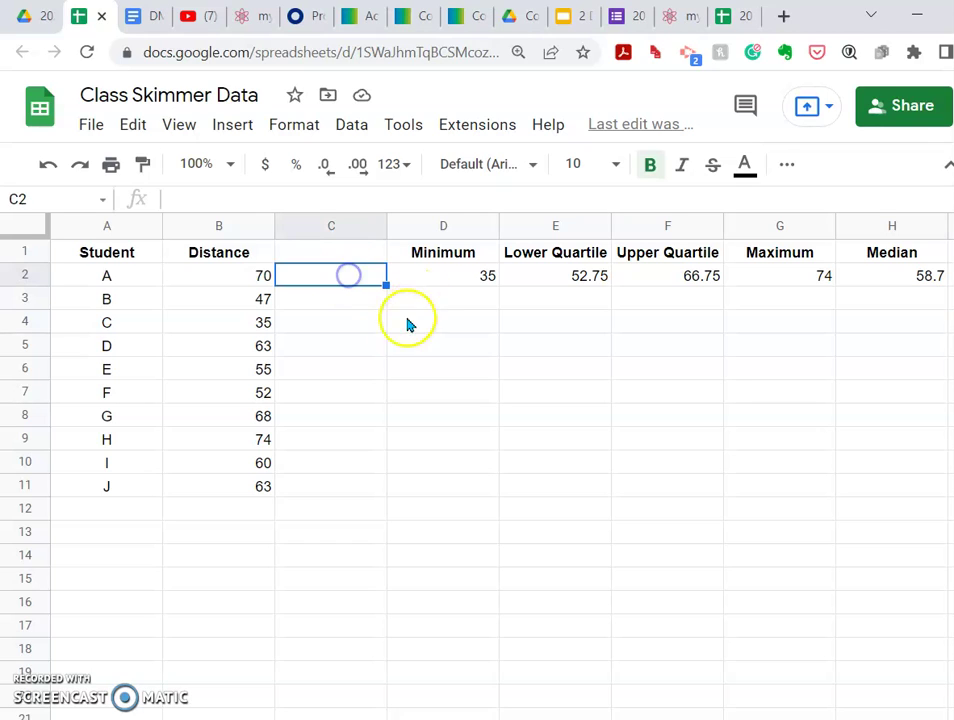
{"action": "left_click", "coordinate": [441, 398]}
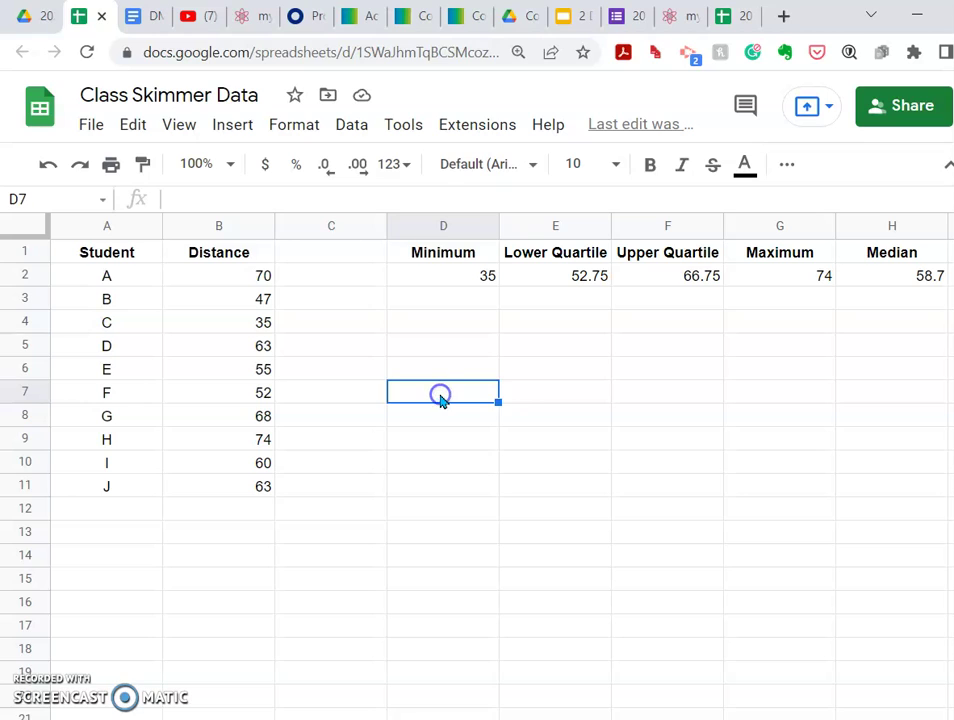
{"action": "left_click", "coordinate": [338, 280]}
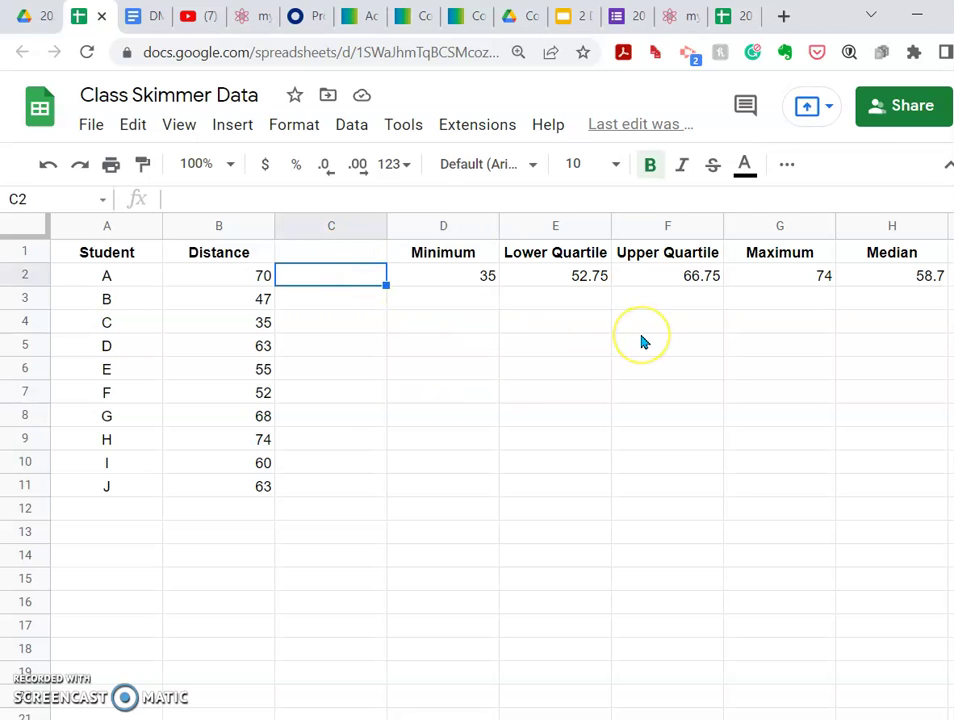
{"action": "type", "text": "C"}
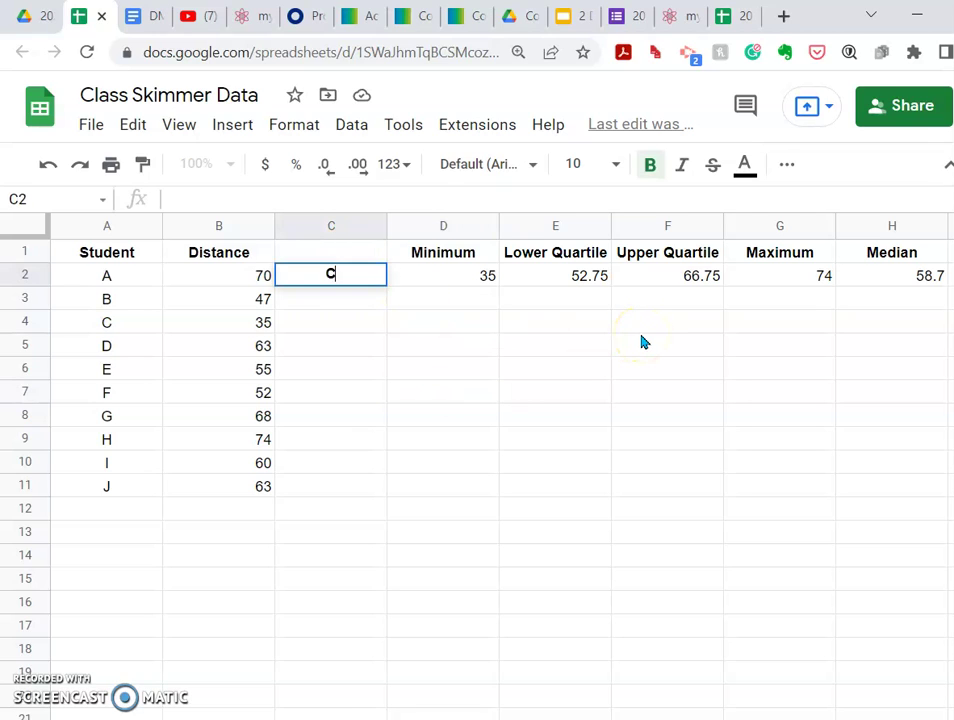
{"action": "type", "text": "lass Ski"}
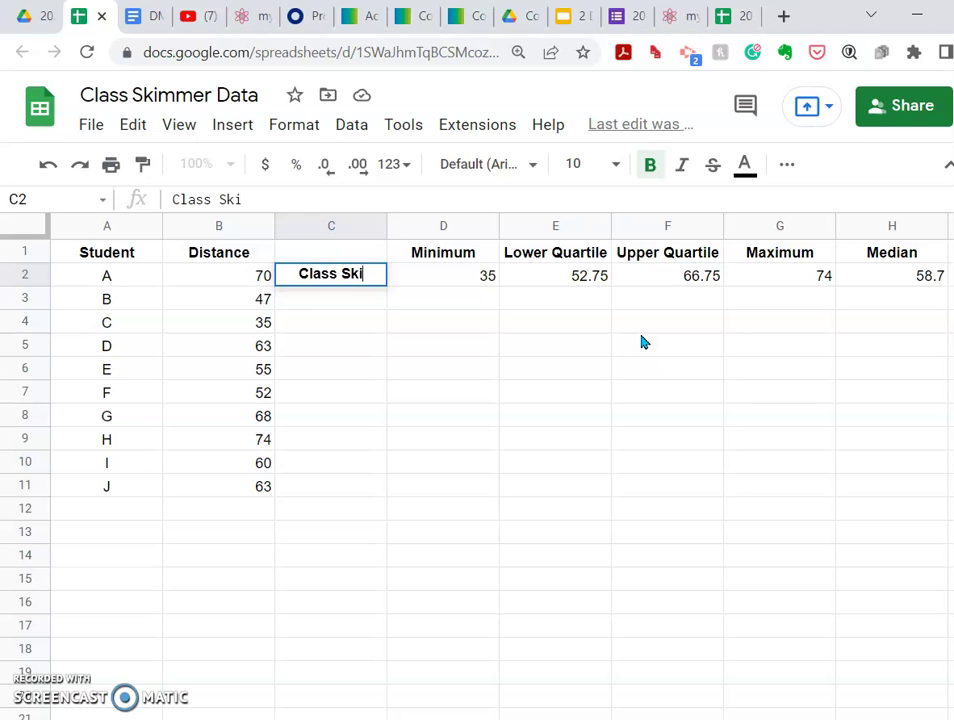
{"action": "type", "text": "mmer Data"}
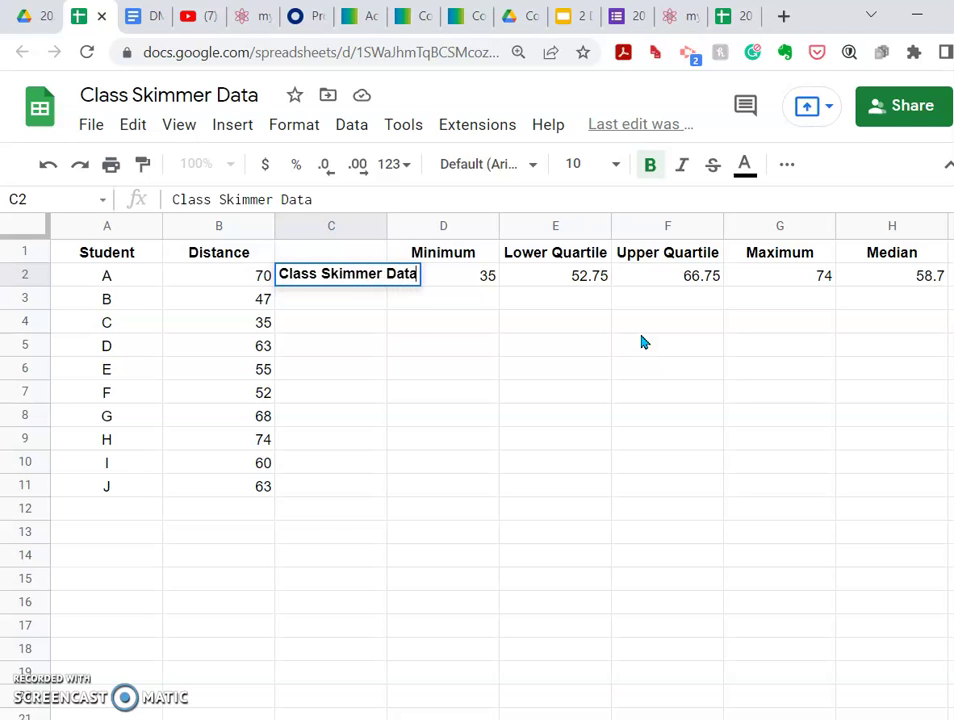
{"action": "key", "text": "Return"}
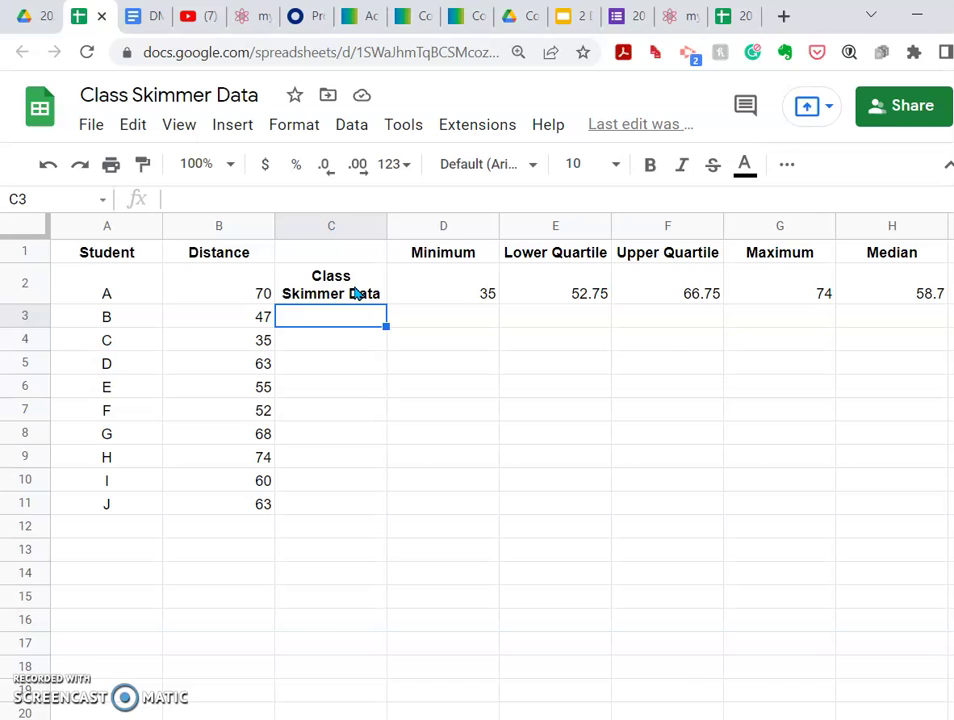
Step: Insert a chart from the label and statistics in C2:H2
{"action": "left_click_drag", "start_coordinate": [356, 283], "coordinate": [926, 281]}
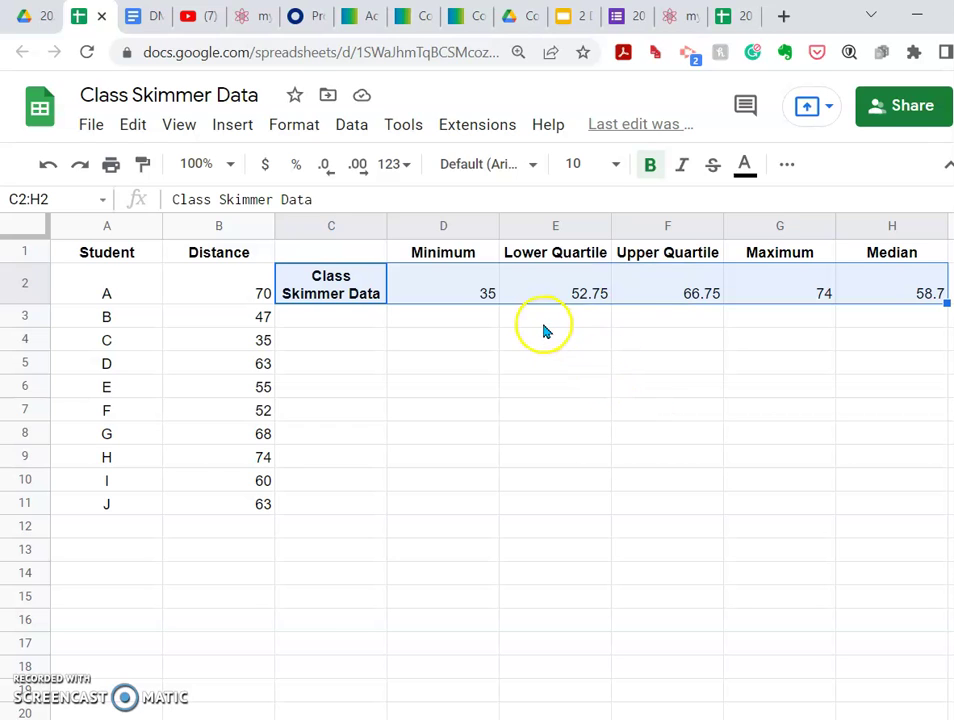
{"action": "left_click", "coordinate": [241, 126]}
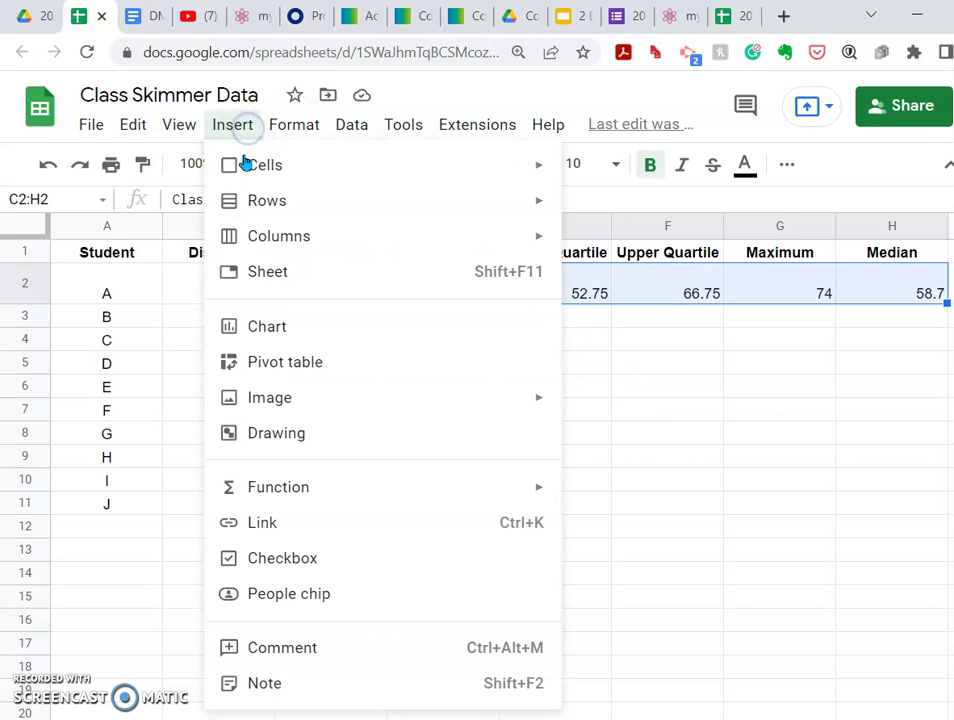
{"action": "left_click", "coordinate": [262, 325]}
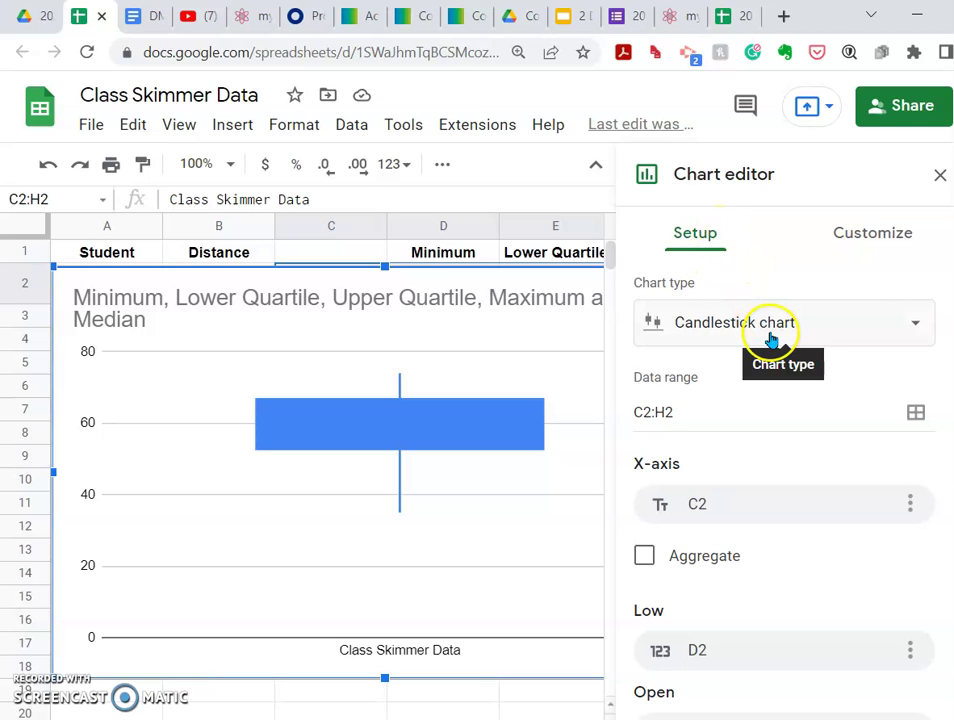
Step: Try the line chart and the stacked column chart as types for the new chart
{"action": "left_click", "coordinate": [810, 330]}
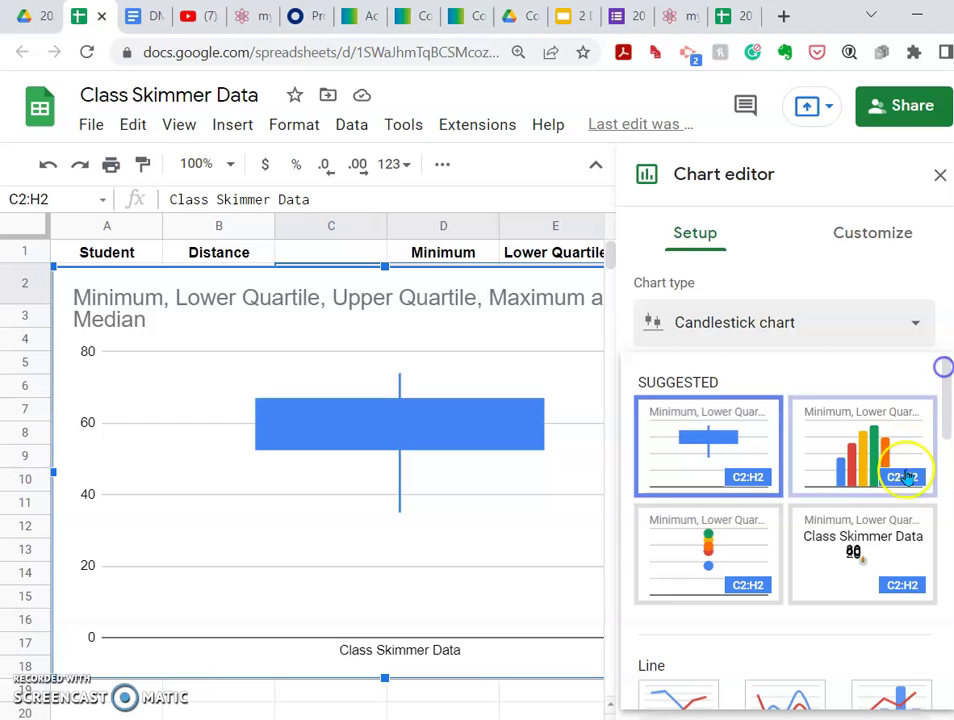
{"action": "scroll", "coordinate": [898, 480], "scroll_direction": "down", "scroll_amount": 2}
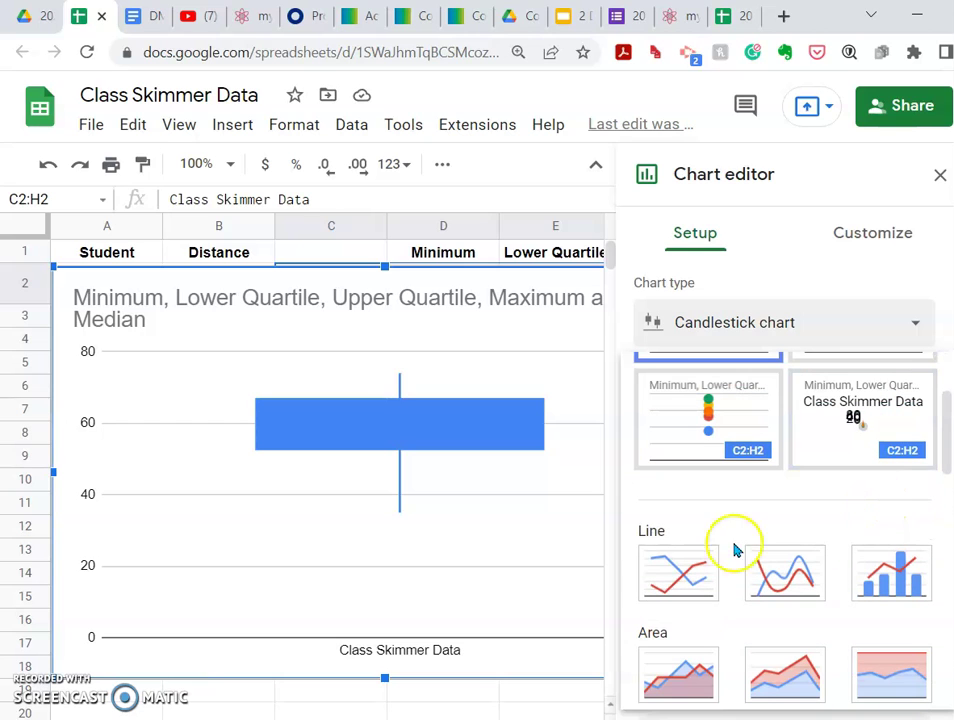
{"action": "left_click", "coordinate": [677, 571]}
{"action": "scroll", "coordinate": [854, 437], "scroll_direction": "down", "scroll_amount": 2}
{"action": "scroll", "coordinate": [820, 366], "scroll_direction": "up", "scroll_amount": 2}
{"action": "left_click", "coordinate": [814, 334]}
{"action": "scroll", "coordinate": [822, 505], "scroll_direction": "down", "scroll_amount": 5}
{"action": "scroll", "coordinate": [800, 510], "scroll_direction": "down", "scroll_amount": 1}
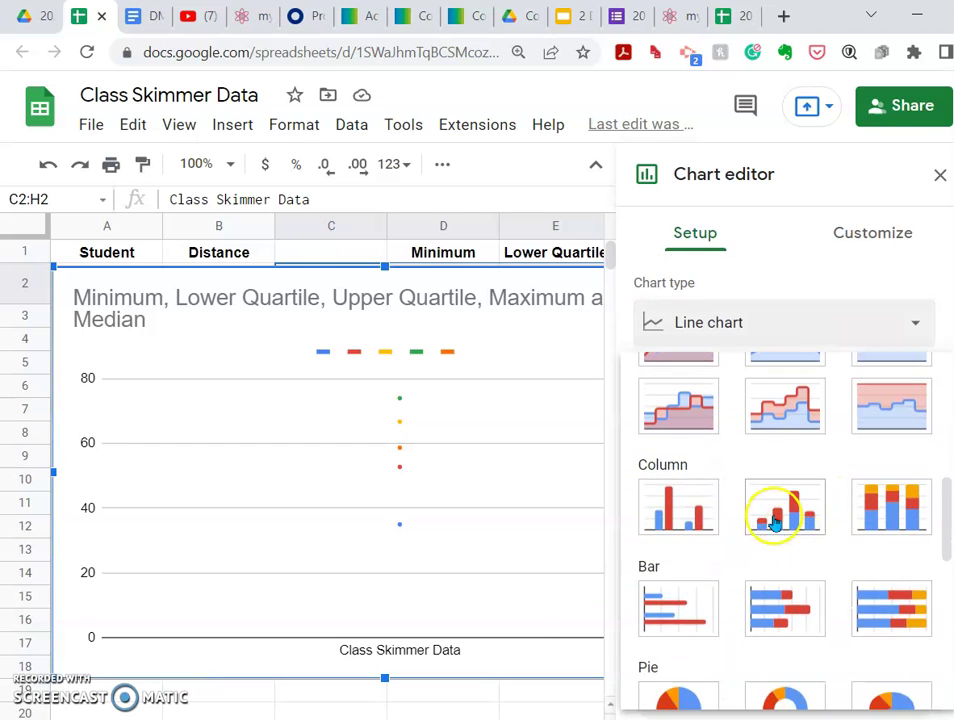
{"action": "left_click", "coordinate": [773, 513]}
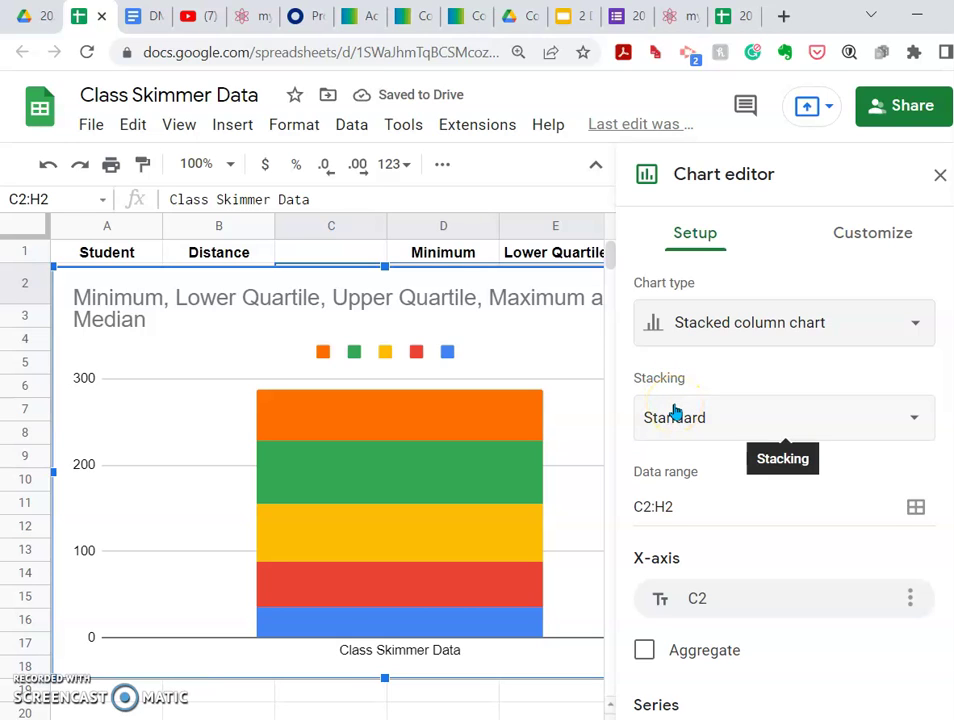
Step: Set the chart type to Candlestick chart
{"action": "left_click", "coordinate": [756, 334]}
{"action": "scroll", "coordinate": [812, 465], "scroll_direction": "down", "scroll_amount": 1}
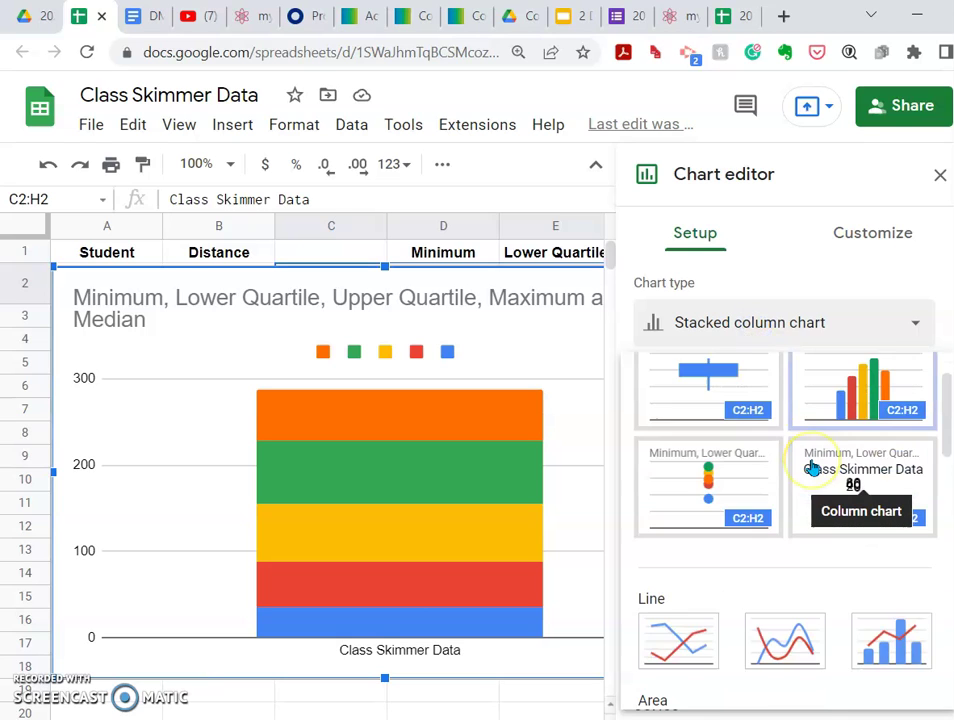
{"action": "scroll", "coordinate": [811, 464], "scroll_direction": "up", "scroll_amount": 1}
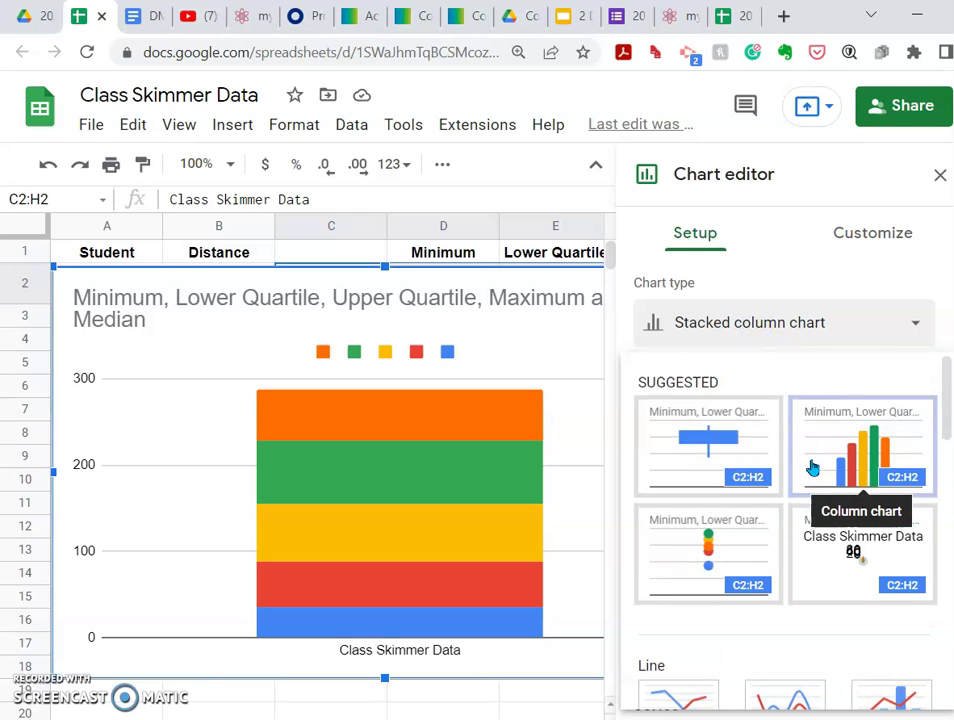
{"action": "left_click", "coordinate": [711, 444]}
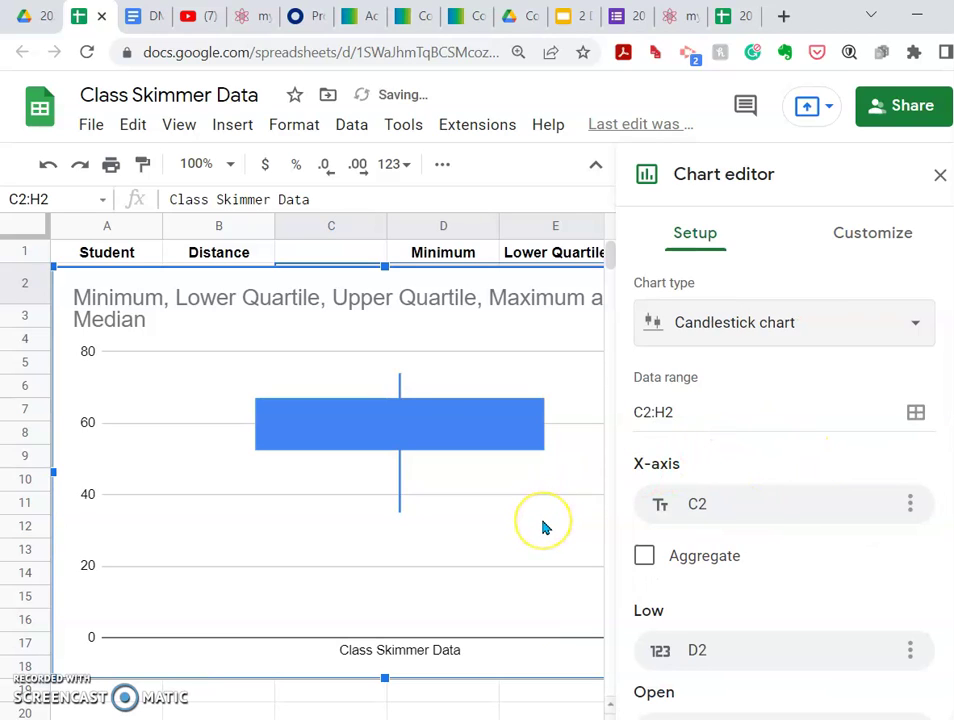
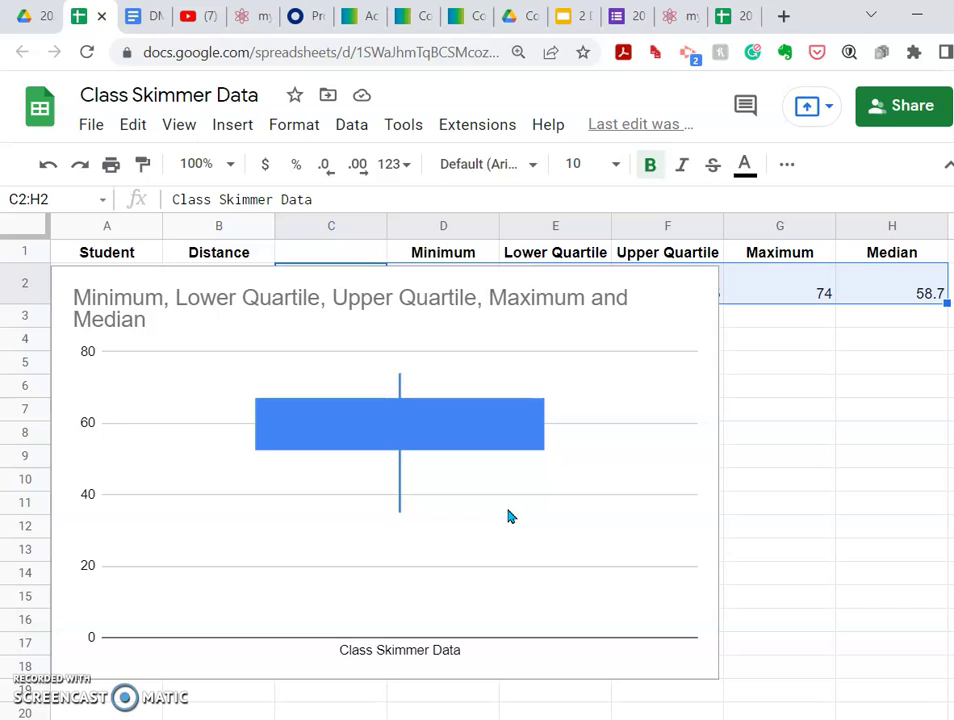
Step: Start a new drawing and draw a horizontal line from about 1.8 to 5.6 on its horizontal ruler
{"action": "left_click", "coordinate": [445, 523]}
{"action": "left_click", "coordinate": [240, 130]}
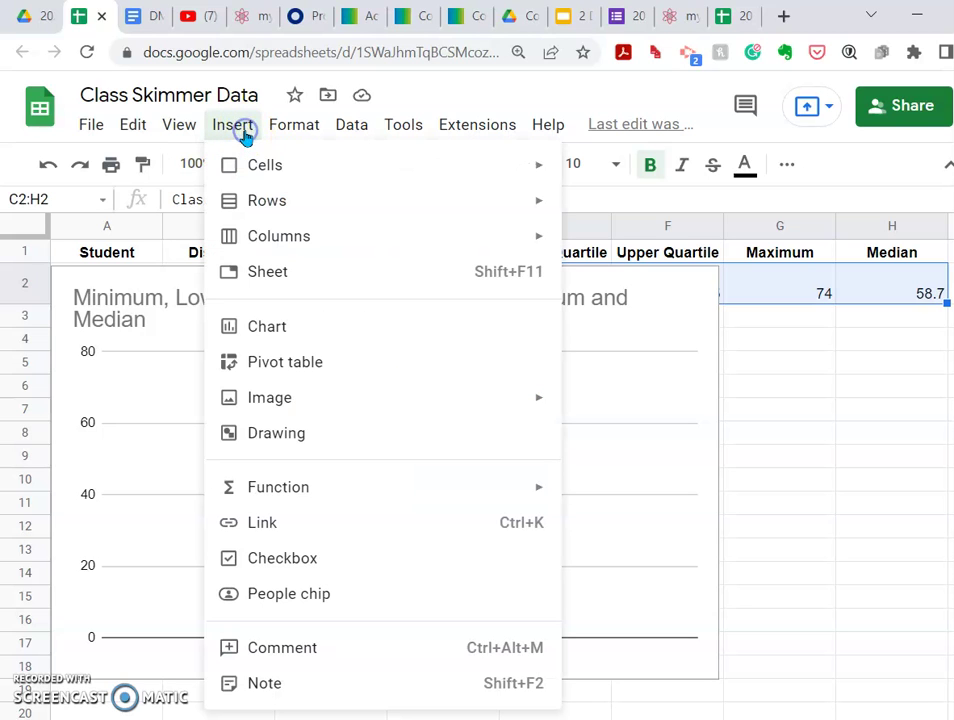
{"action": "left_click", "coordinate": [282, 441]}
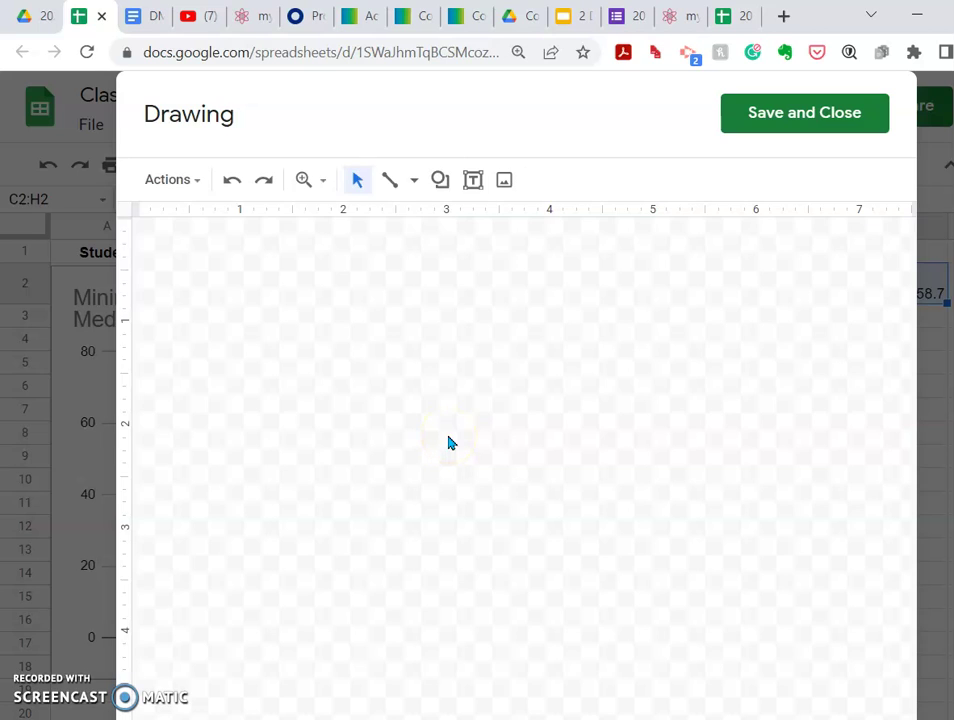
{"action": "left_click", "coordinate": [390, 184]}
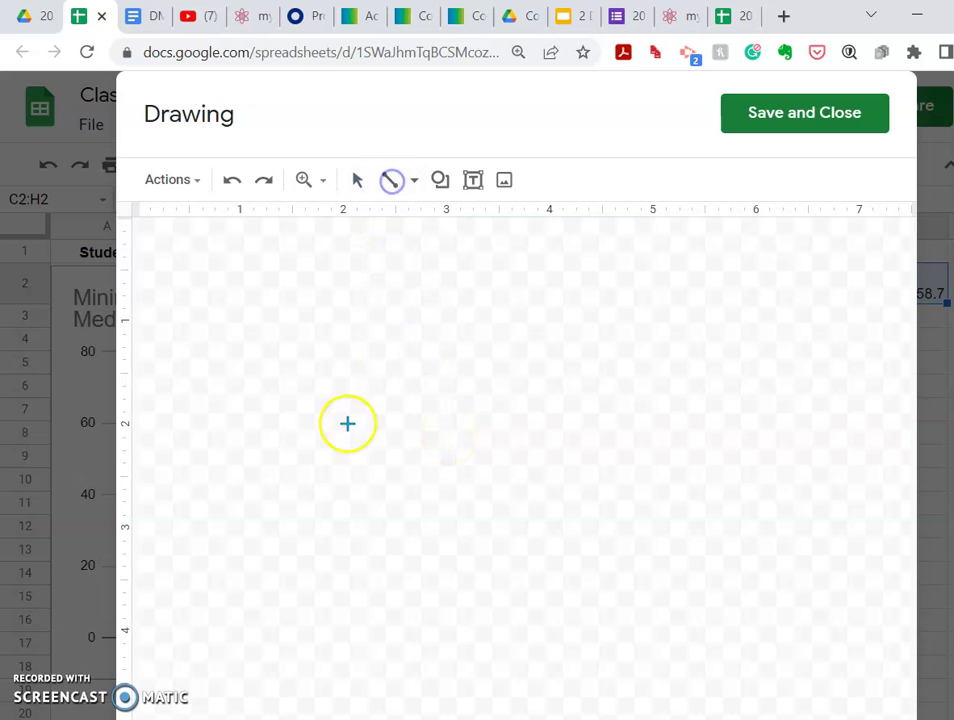
{"action": "left_click_drag", "start_coordinate": [325, 401], "coordinate": [714, 400]}
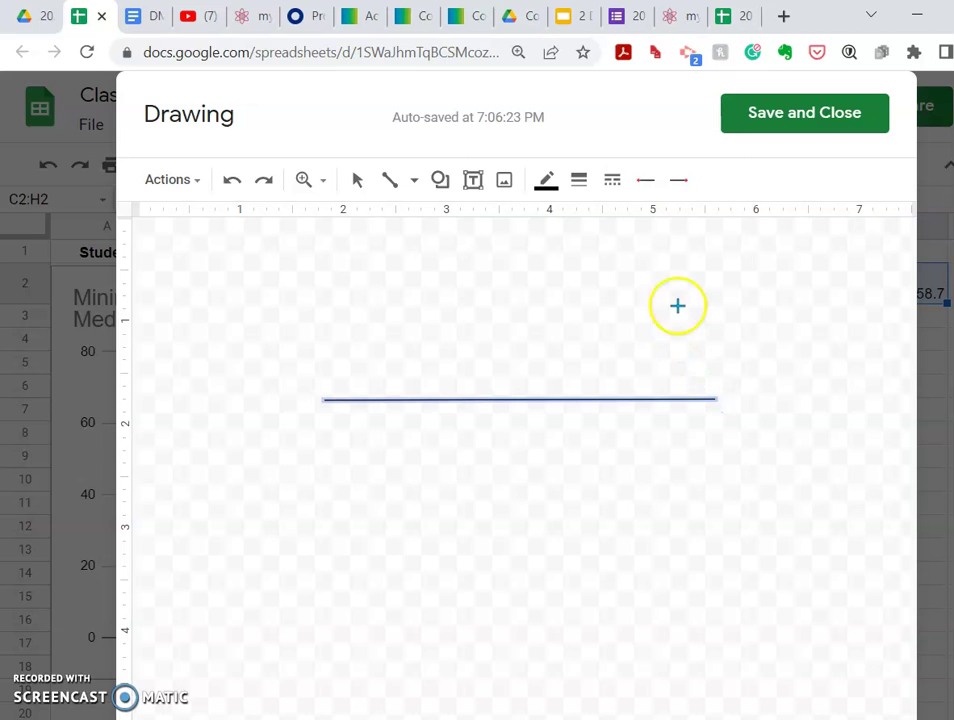
Step: Colour the horizontal line red and save the drawing into the sheet
{"action": "left_click", "coordinate": [549, 183]}
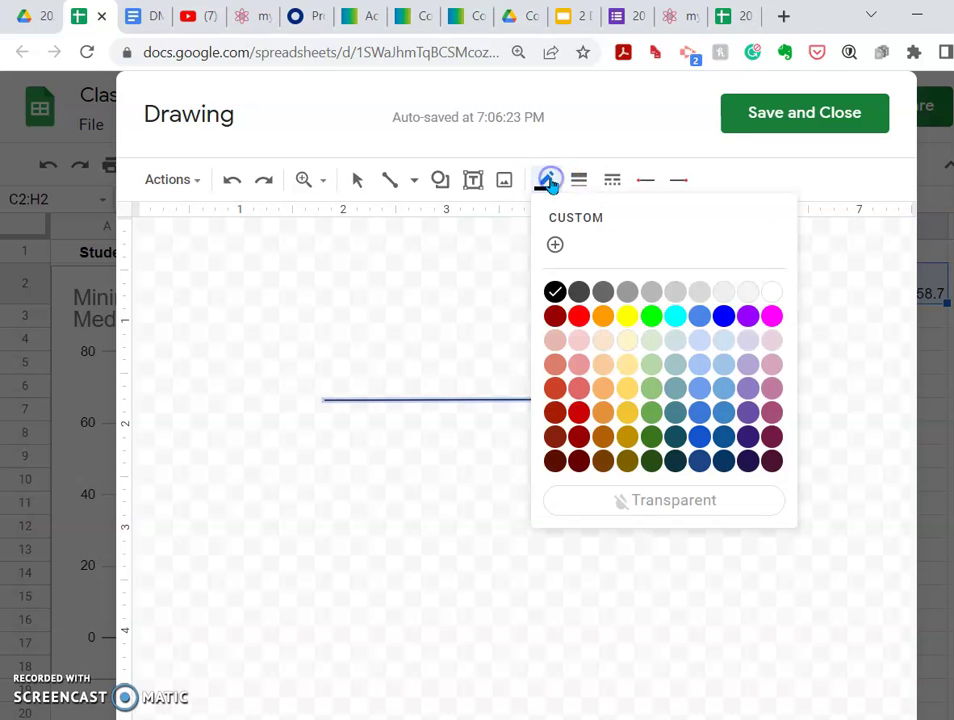
{"action": "left_click", "coordinate": [583, 318]}
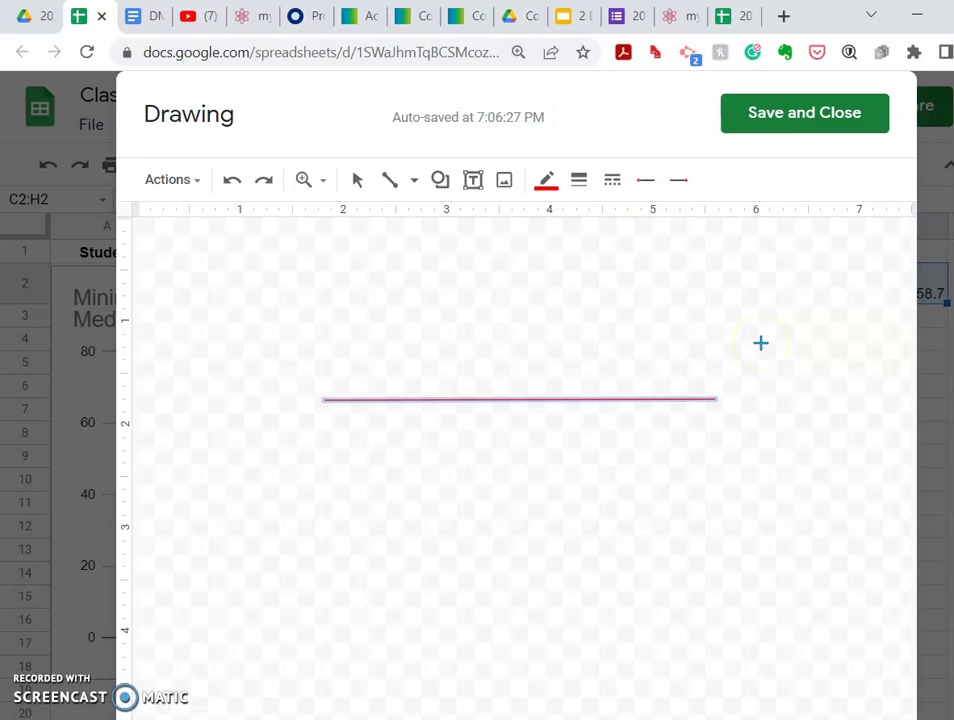
{"action": "left_click", "coordinate": [806, 113]}
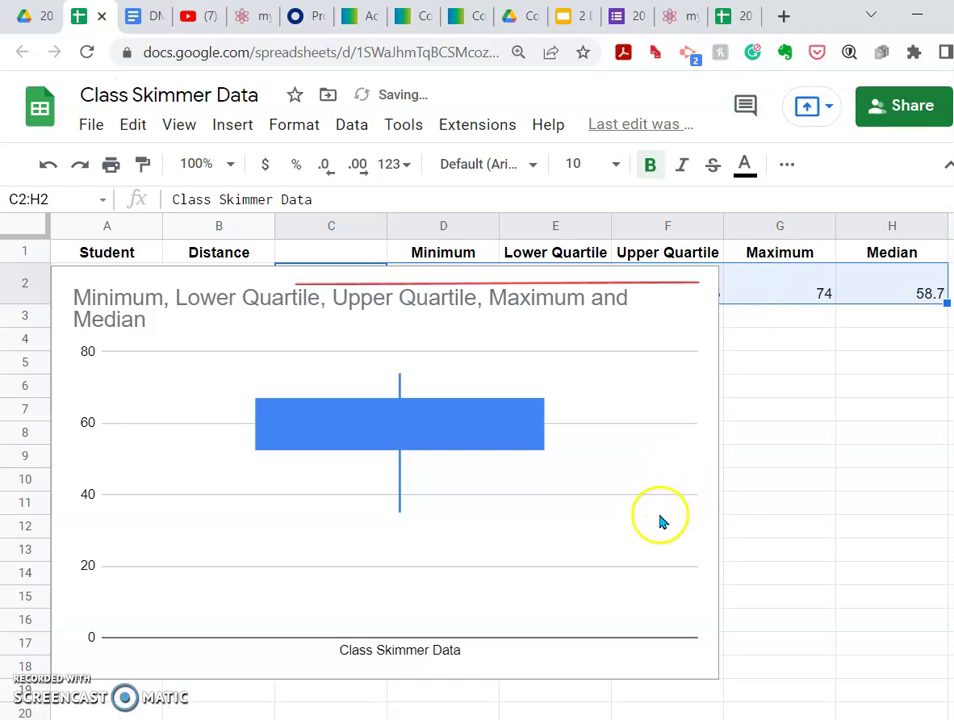
Step: Try to paste the clipboard content into cell G9 beside the candlestick chart
{"action": "right_click", "coordinate": [748, 474]}
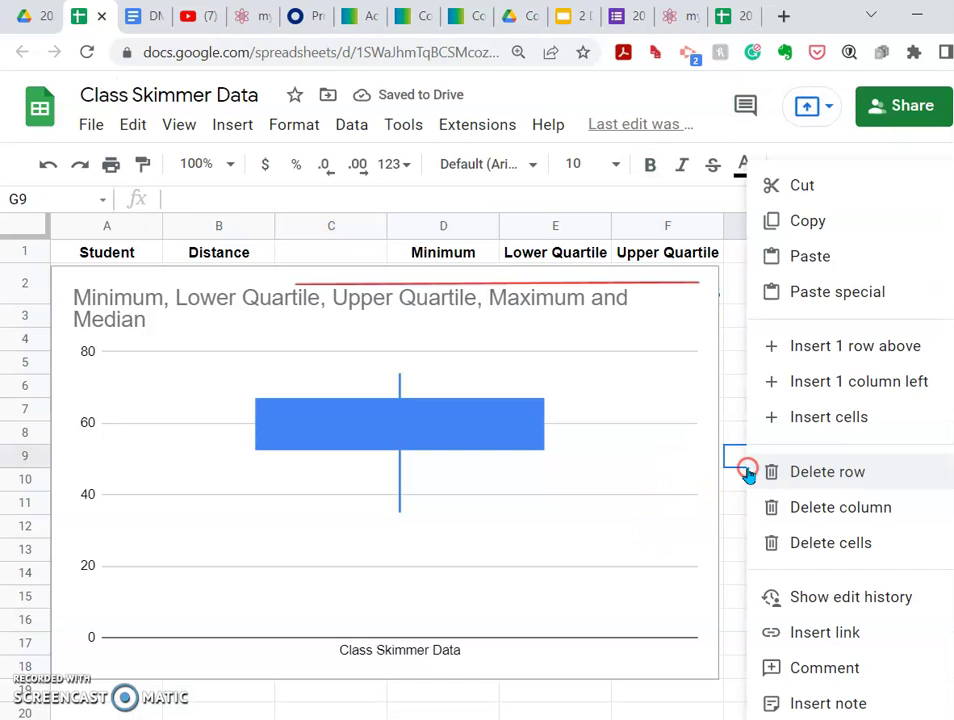
{"action": "left_click", "coordinate": [780, 256]}
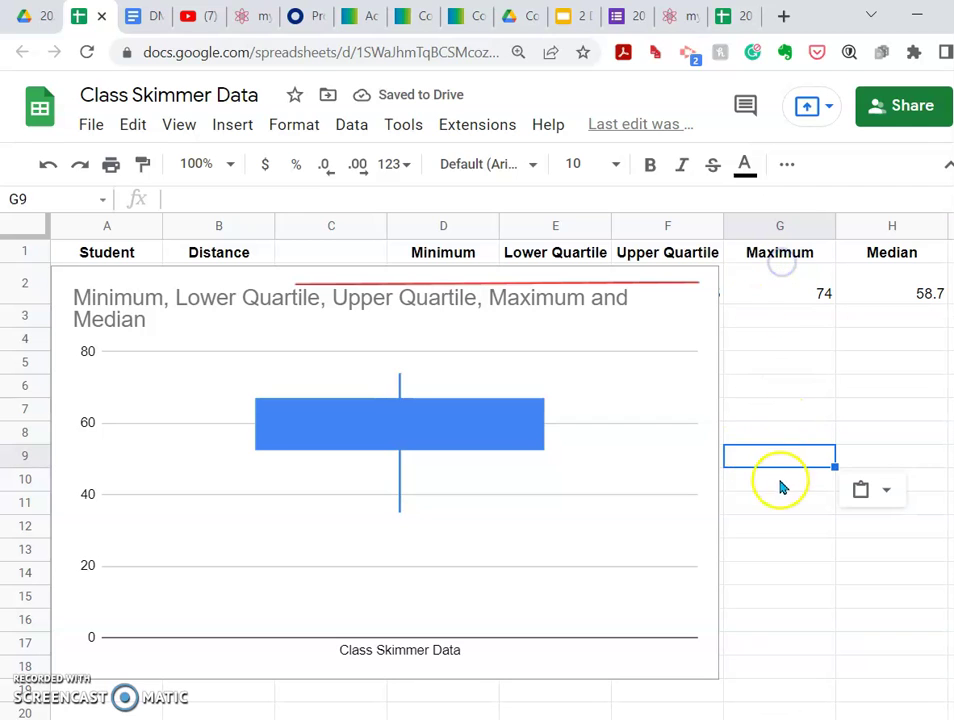
{"action": "scroll", "coordinate": [790, 455], "scroll_direction": "down", "scroll_amount": 3}
{"action": "scroll", "coordinate": [790, 455], "scroll_direction": "up", "scroll_amount": 3}
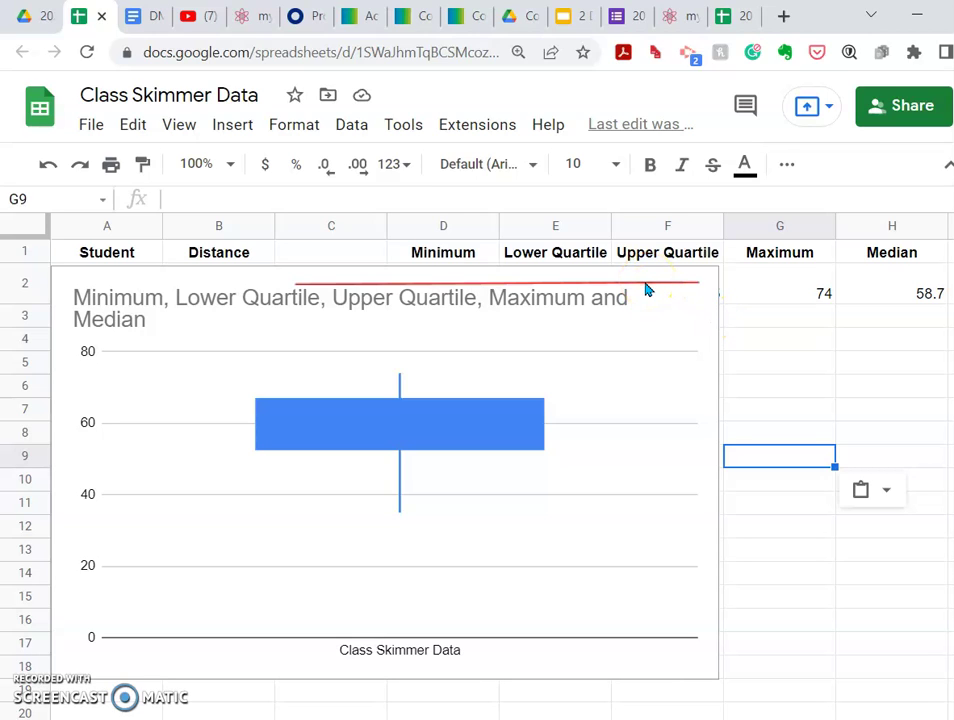
Step: Move the red line across the candlestick chart's box to the median level, about 58.7 on the vertical axis, and deselect it
{"action": "left_click", "coordinate": [645, 286]}
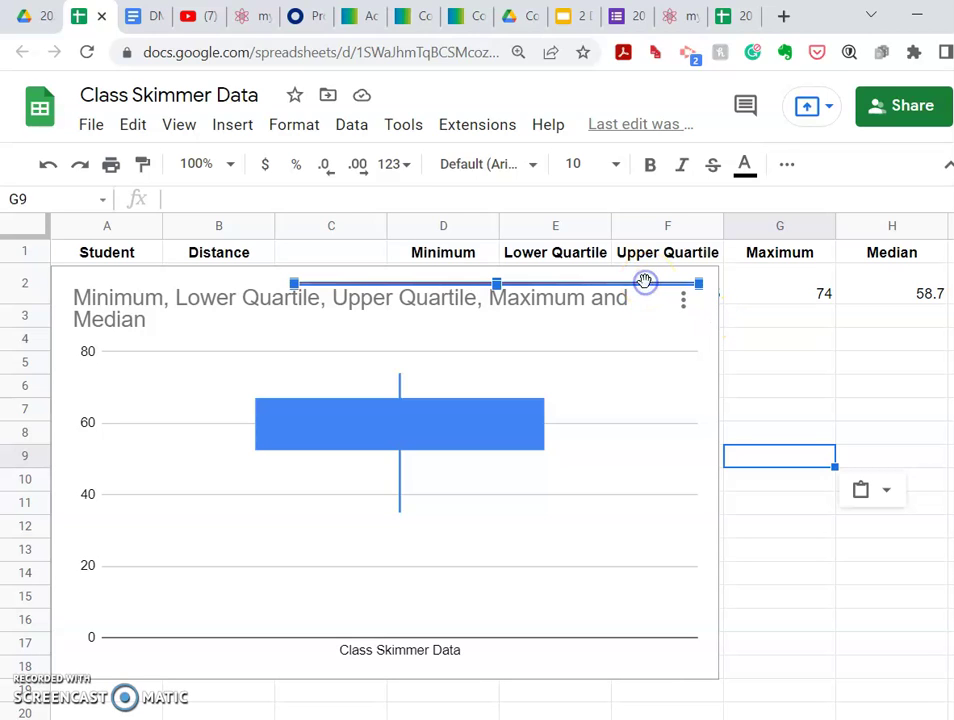
{"action": "left_click_drag", "start_coordinate": [620, 286], "coordinate": [530, 440]}
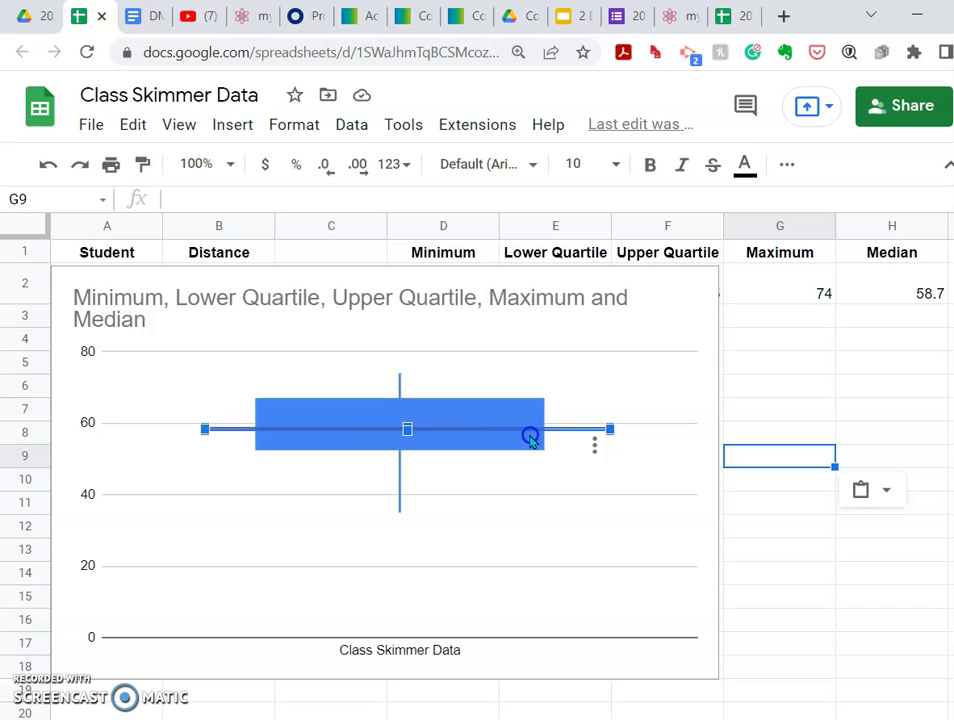
{"action": "left_click_drag", "start_coordinate": [531, 440], "coordinate": [528, 439]}
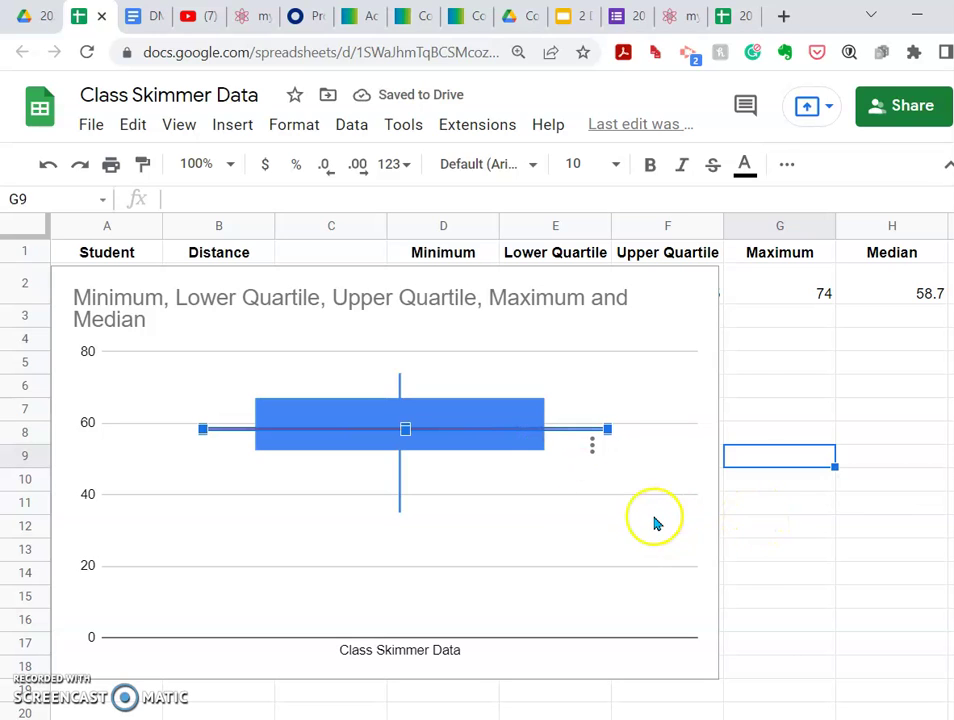
{"action": "left_click", "coordinate": [654, 517]}
{"action": "left_click", "coordinate": [788, 486]}
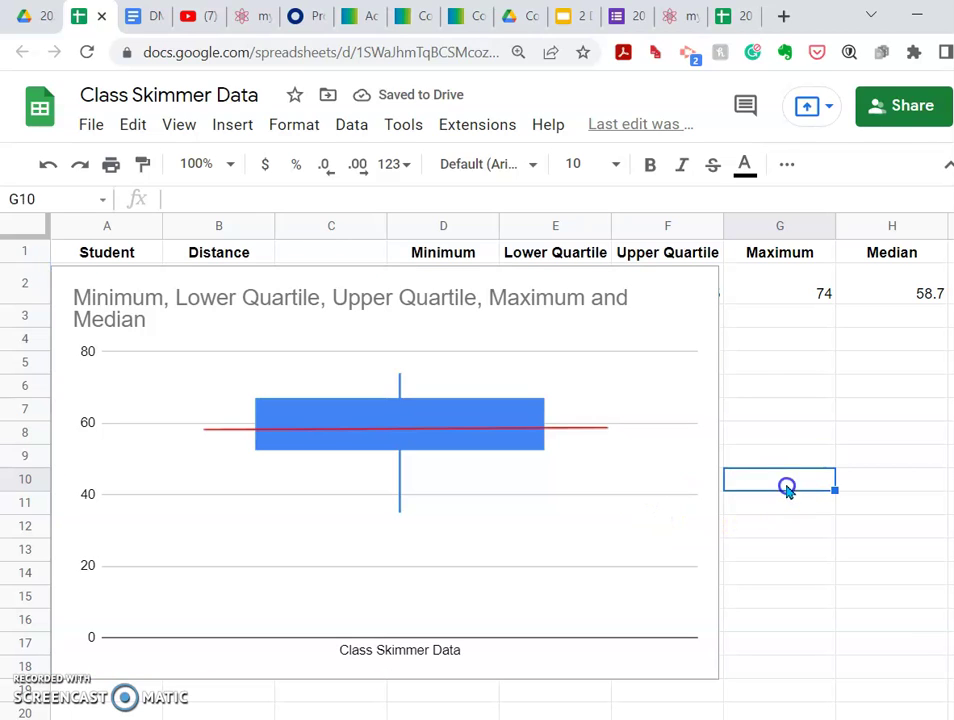